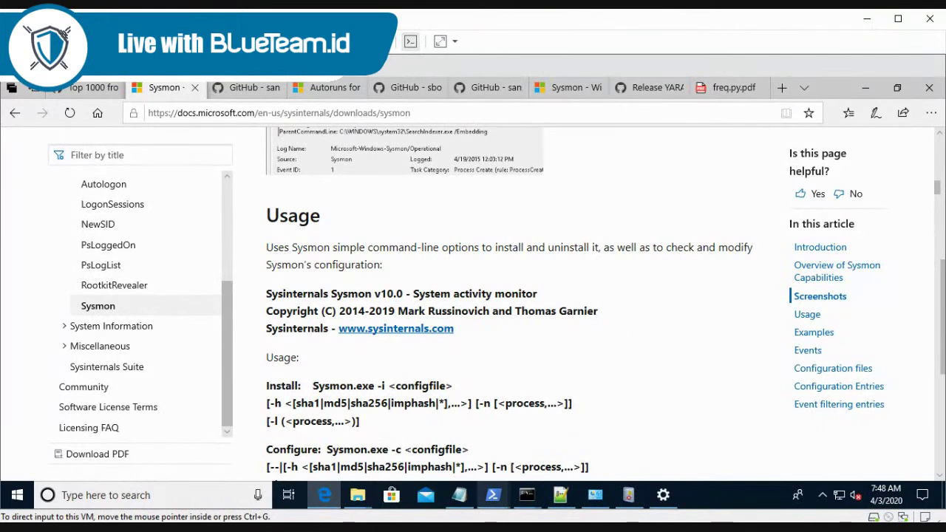
Step: Switch to the PowerShell window showing the Sysmon configuration and enter, without running it, the command .\Sysmon64.exe -i .\sysmonconfig-export.xml
mouse_move(493, 495)
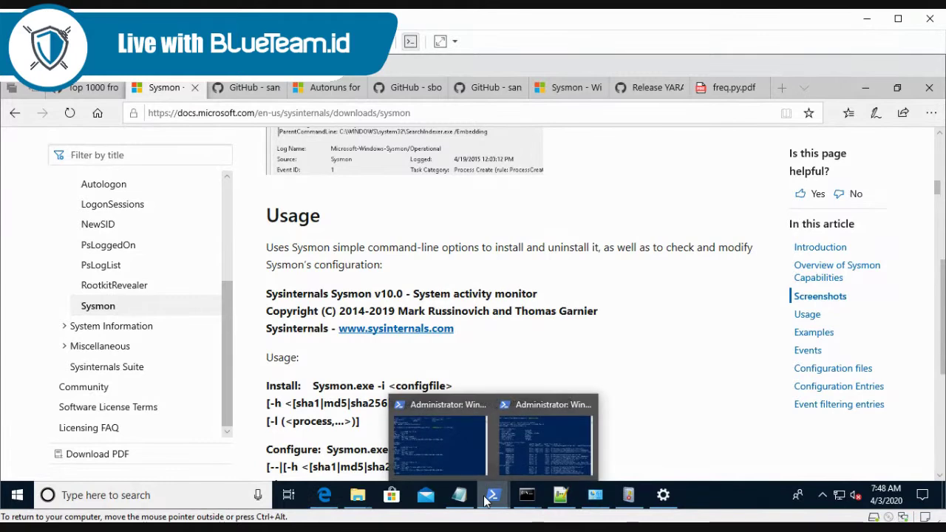
click(541, 465)
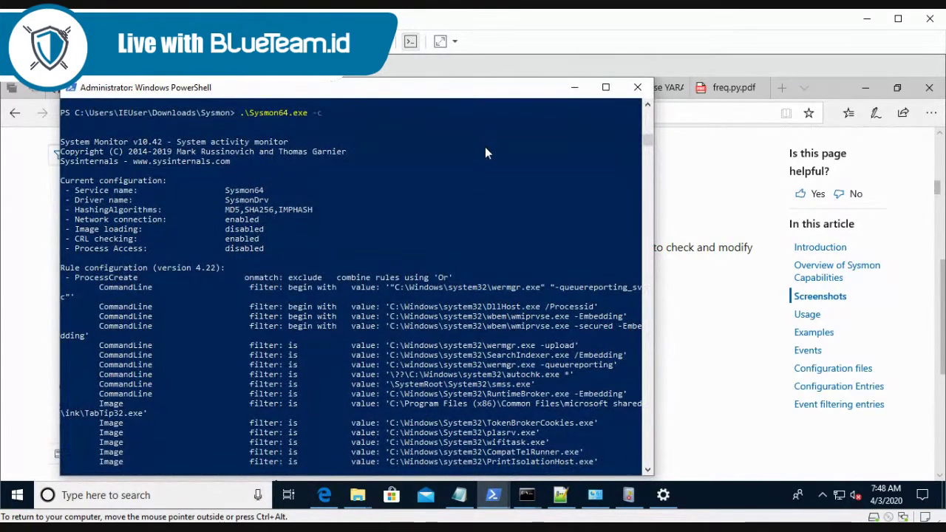
key(Up)
key(BackSpace)
text(i .\sysmonconfig-export.xml)
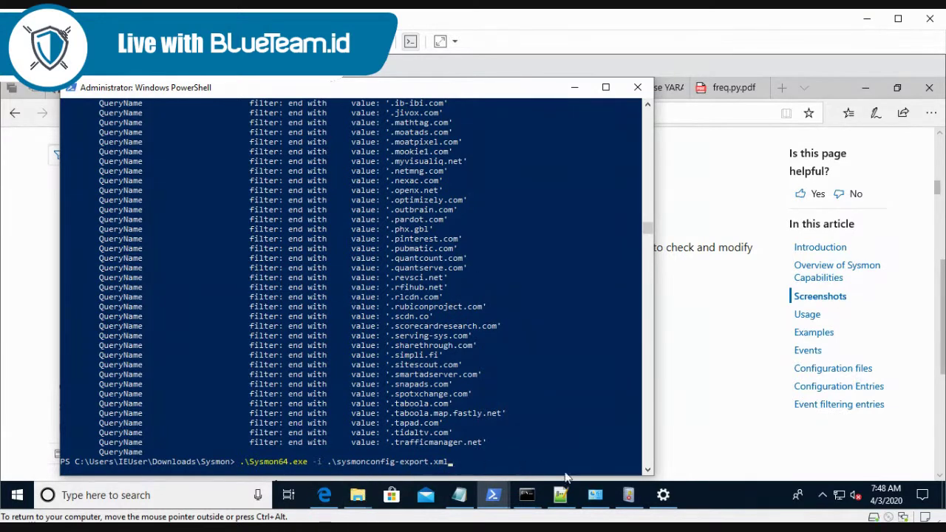
Step: Return to the browser and open SwiftOnSecurity's raw sysmonconfig-export.xml from raw.githubusercontent.com in a new tab
click(743, 154)
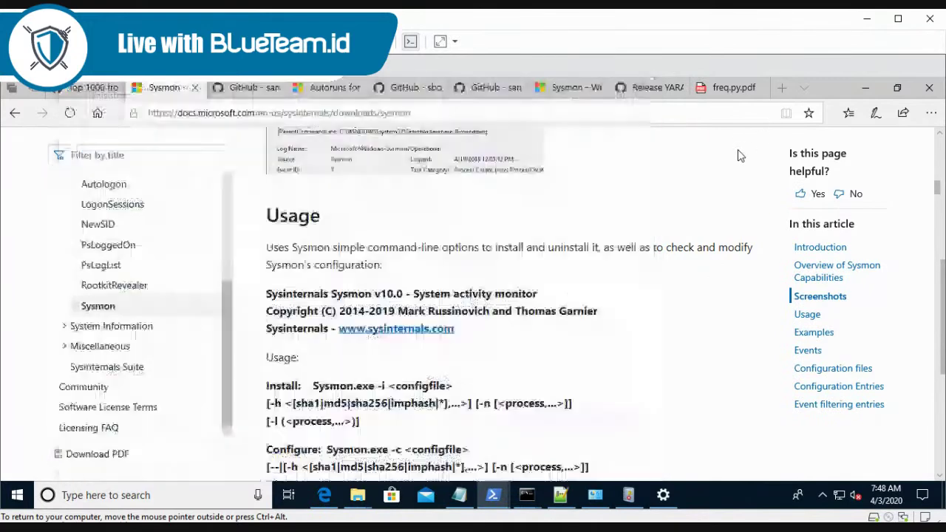
click(782, 88)
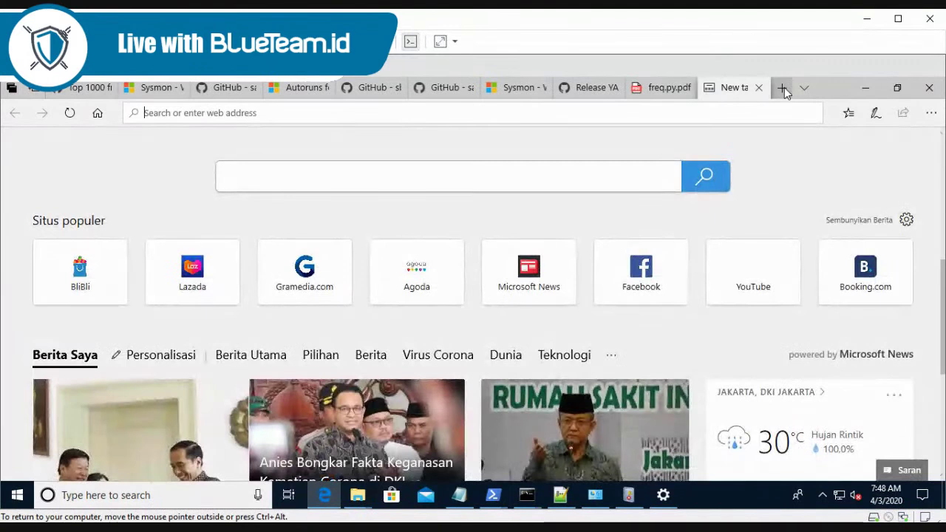
text(sys)
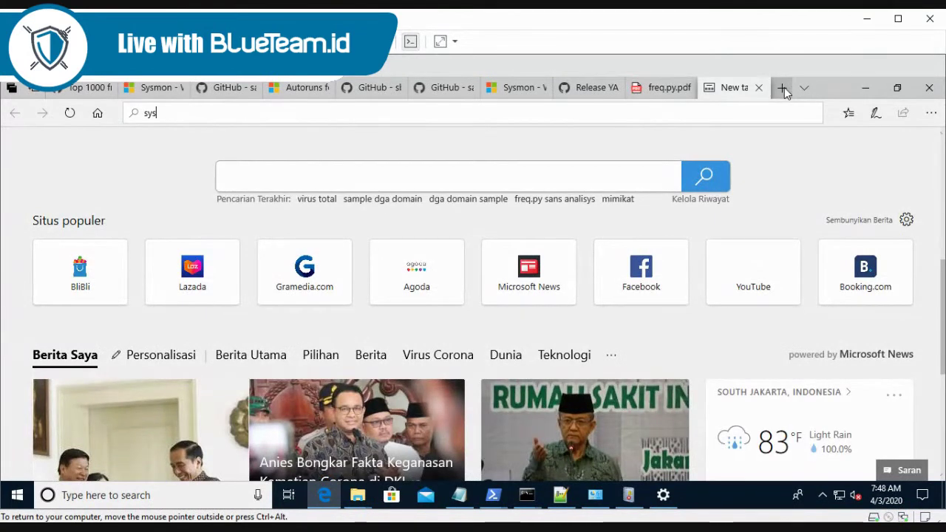
text(mon)
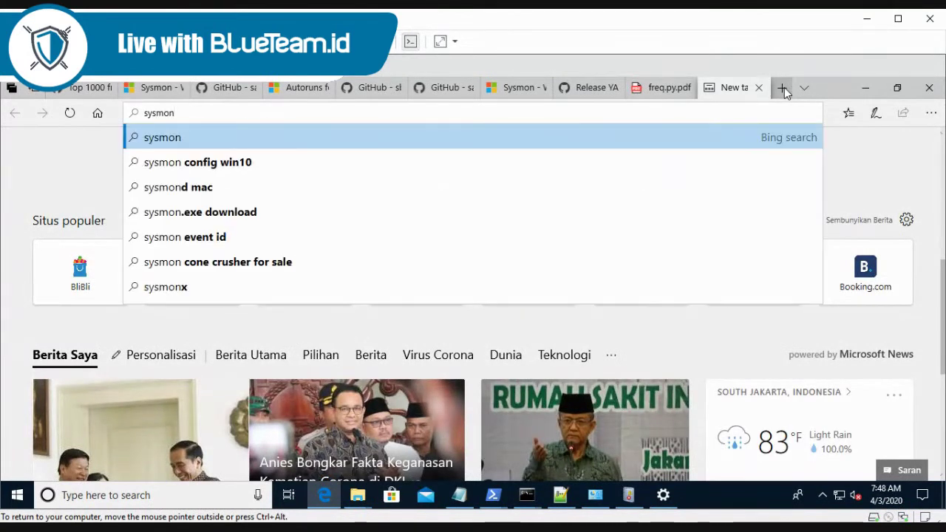
key(ctrl+a)
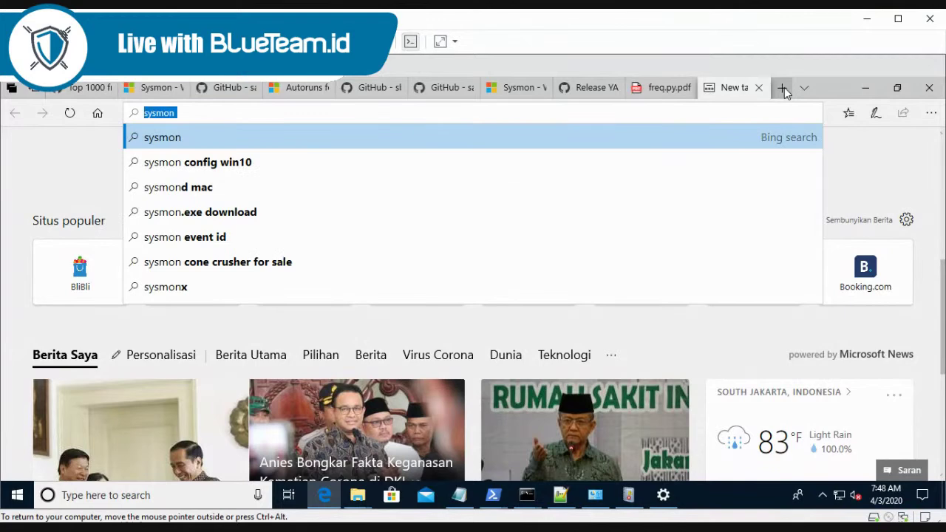
text(swift)
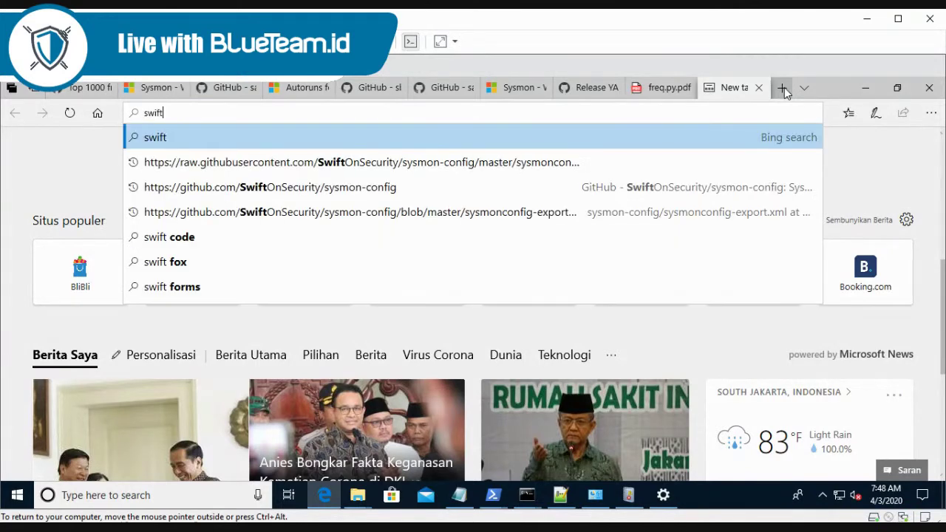
key(Down)
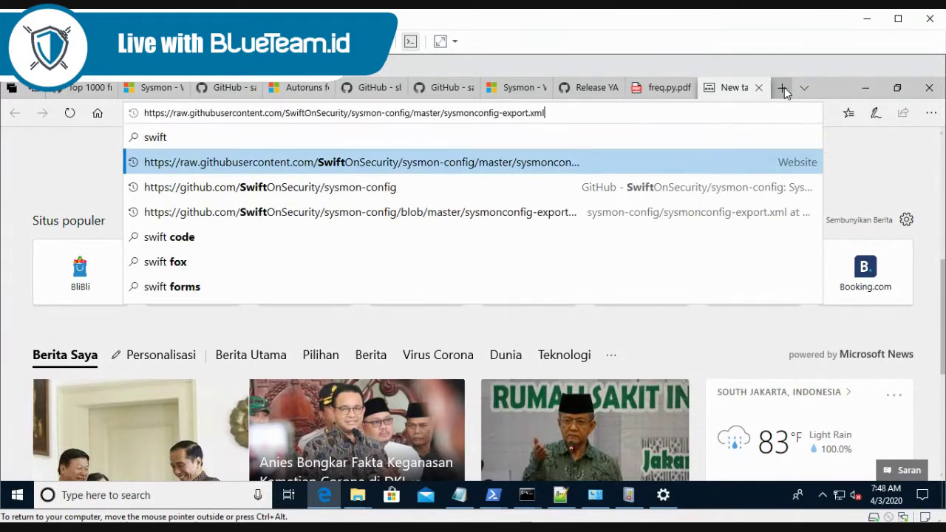
key(Return)
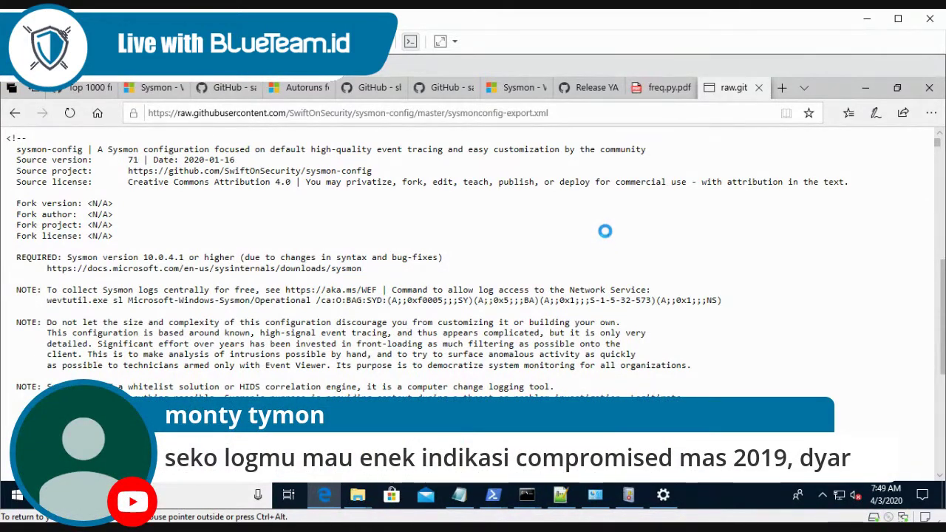
Step: Examine the configuration's introductory notes, the ProcessCreate exclude rules and the FileCreateTime rules for event ID 2
scroll(502, 255, down, 15)
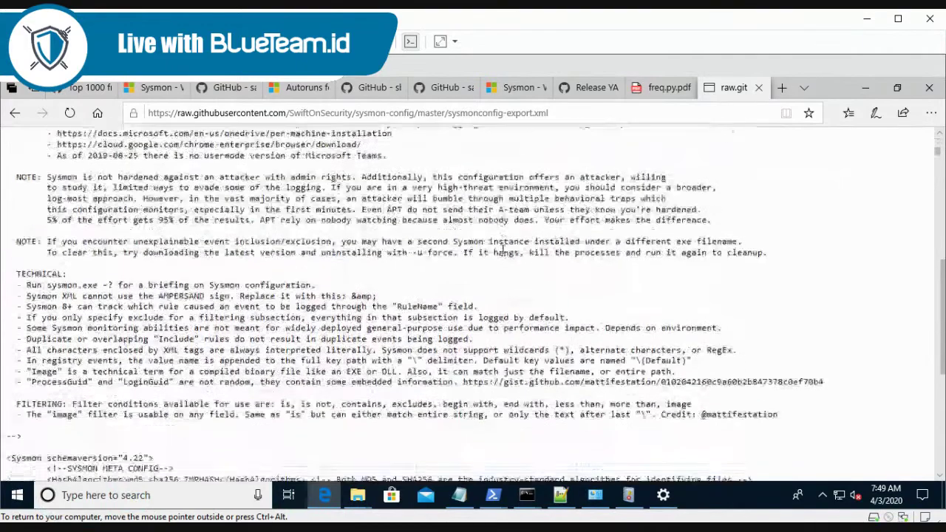
scroll(502, 255, down, 2)
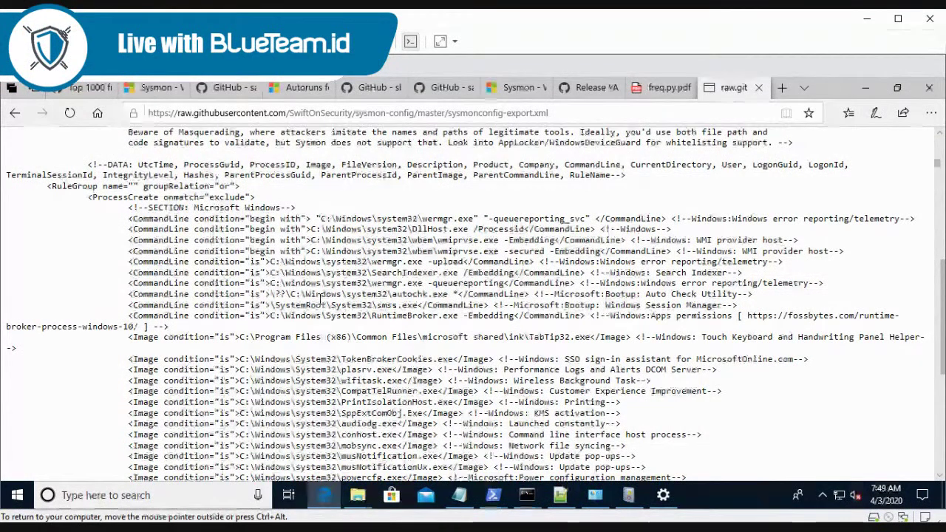
double_click(226, 198)
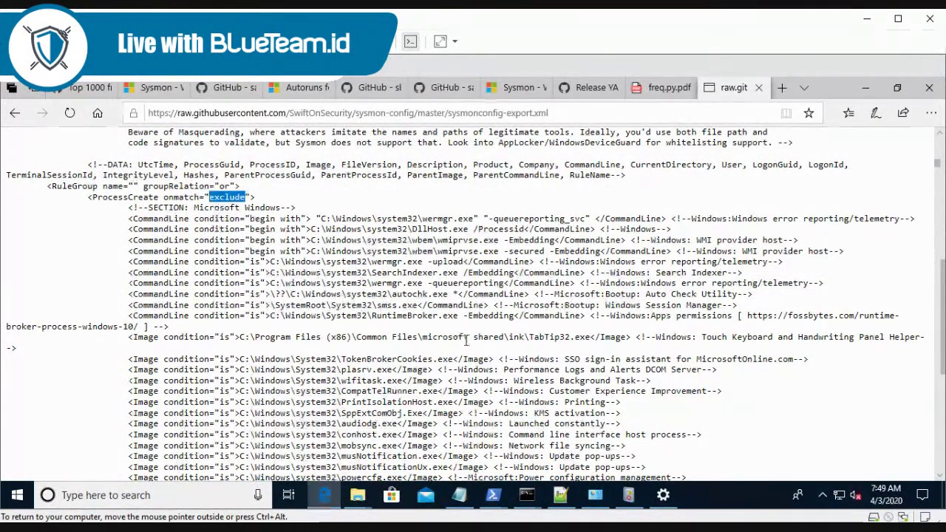
click(466, 341)
scroll(467, 344, down, 2)
scroll(468, 345, down, 10)
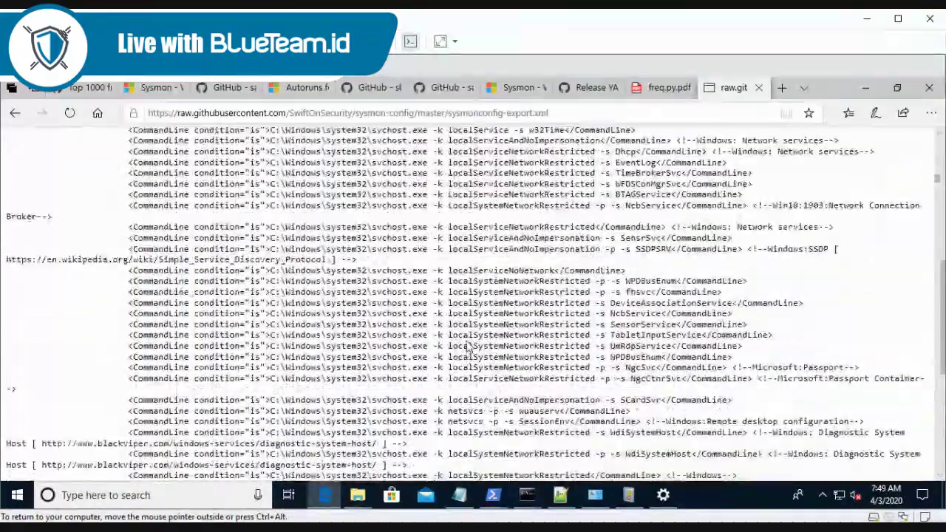
scroll(467, 346, down, 10)
scroll(467, 345, down, 15)
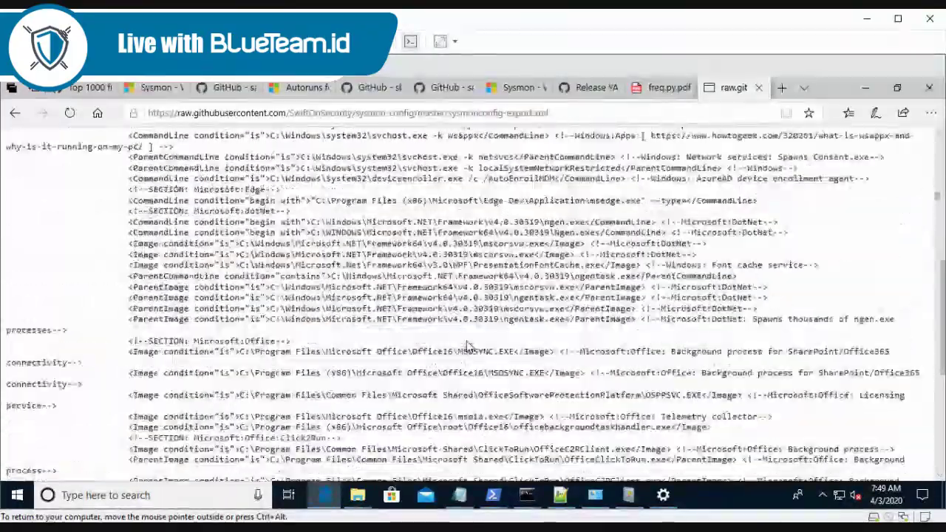
scroll(467, 345, down, 3)
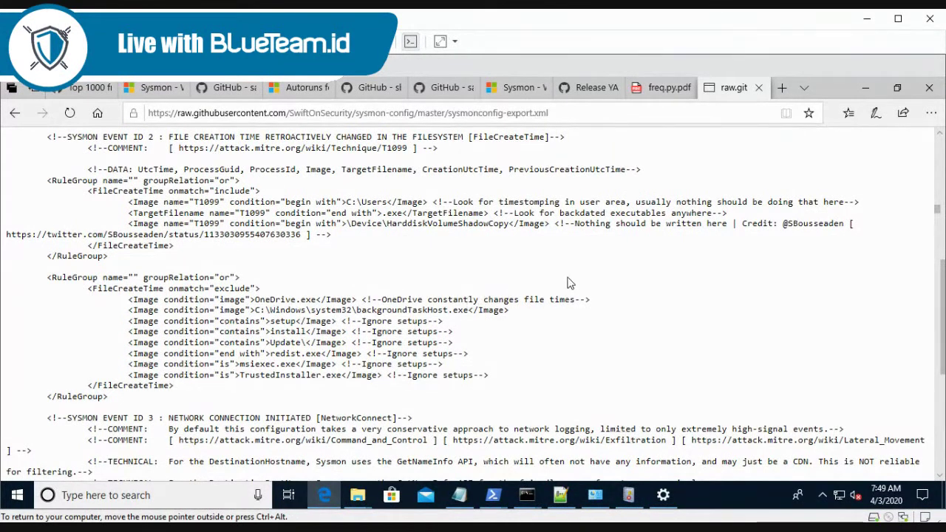
Step: Examine the event ID 3 NetworkConnect comments and include rules for suspicious sources of network-connecting binaries
scroll(598, 264, down, 15)
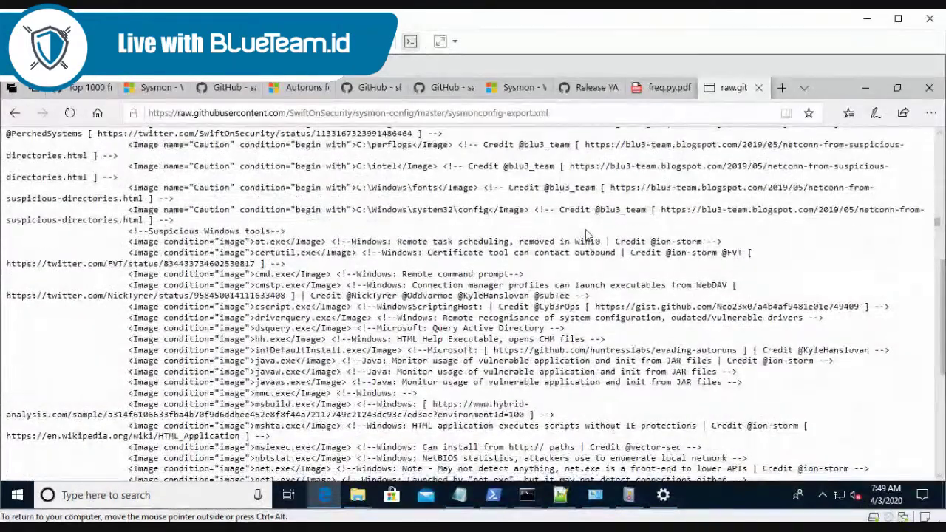
scroll(585, 231, up, 3)
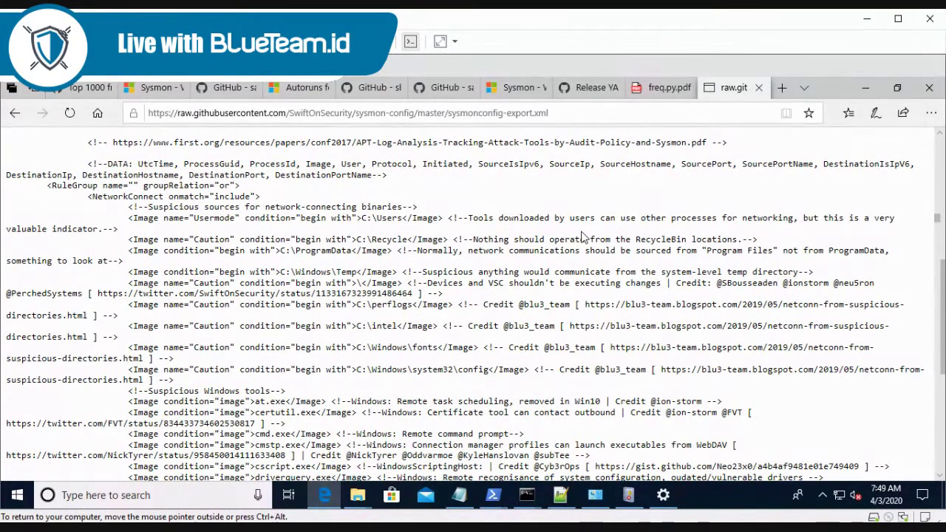
scroll(582, 236, down, 2)
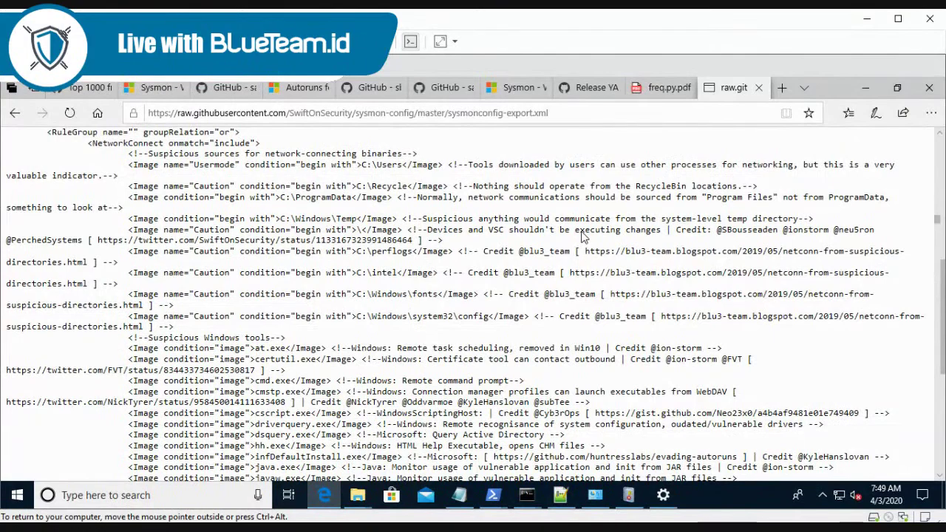
scroll(582, 237, up, 5)
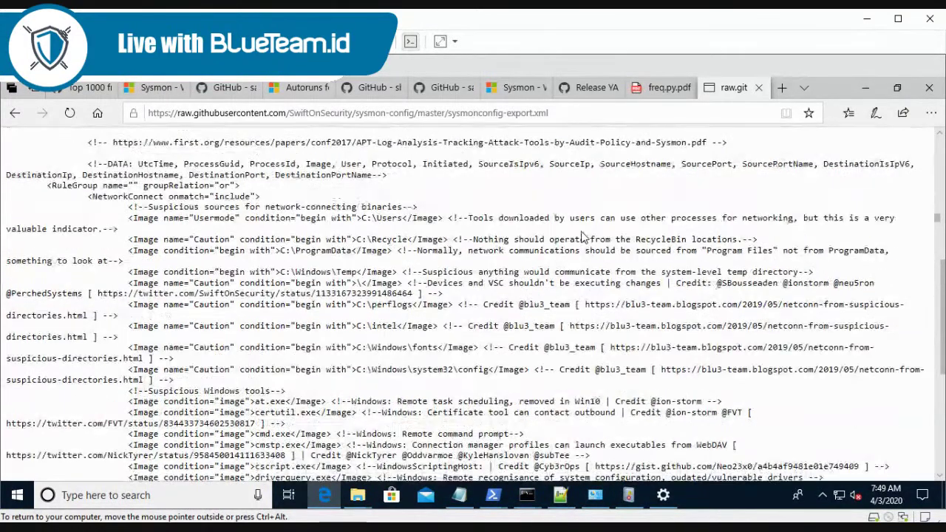
scroll(582, 236, up, 2)
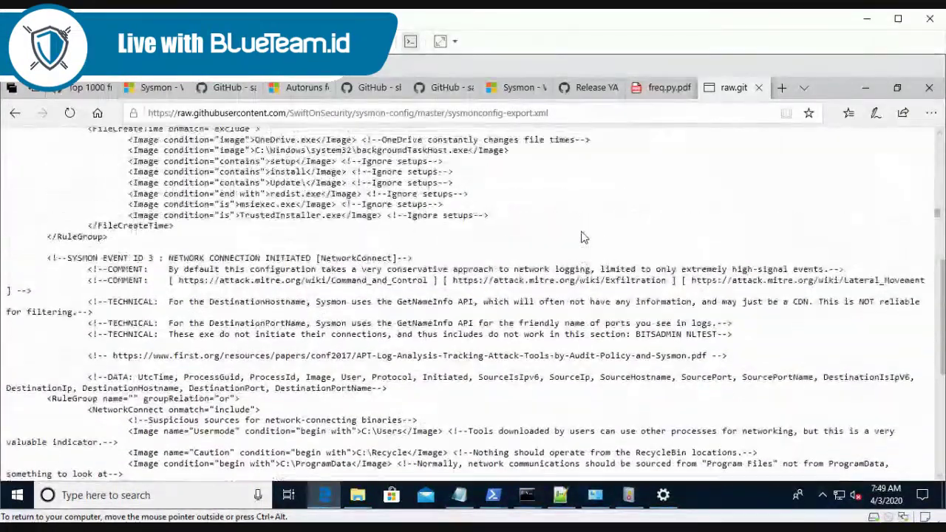
scroll(581, 237, down, 2)
scroll(582, 237, down, 1)
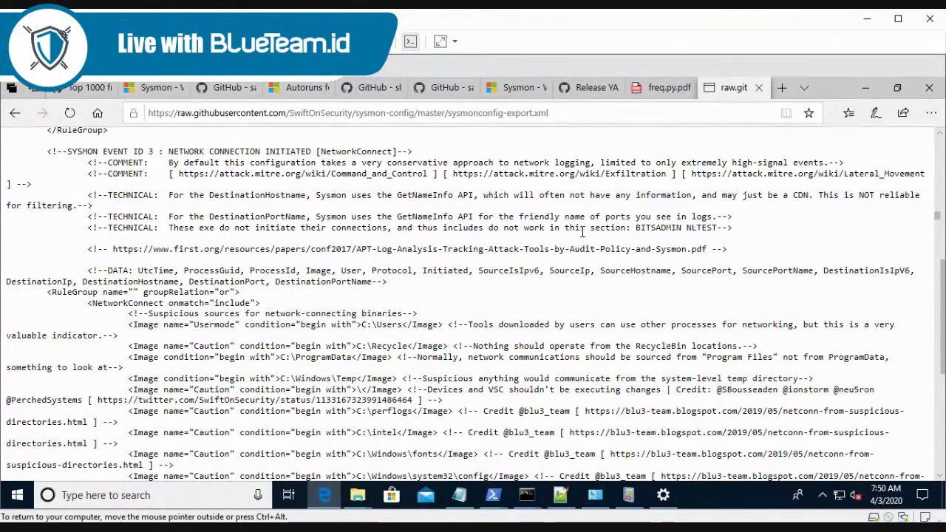
scroll(582, 237, down, 1)
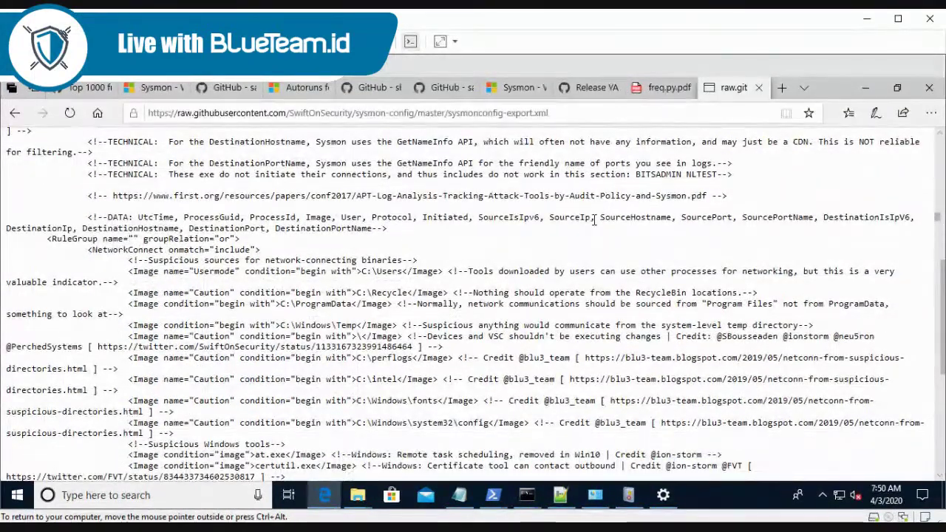
scroll(599, 215, down, 2)
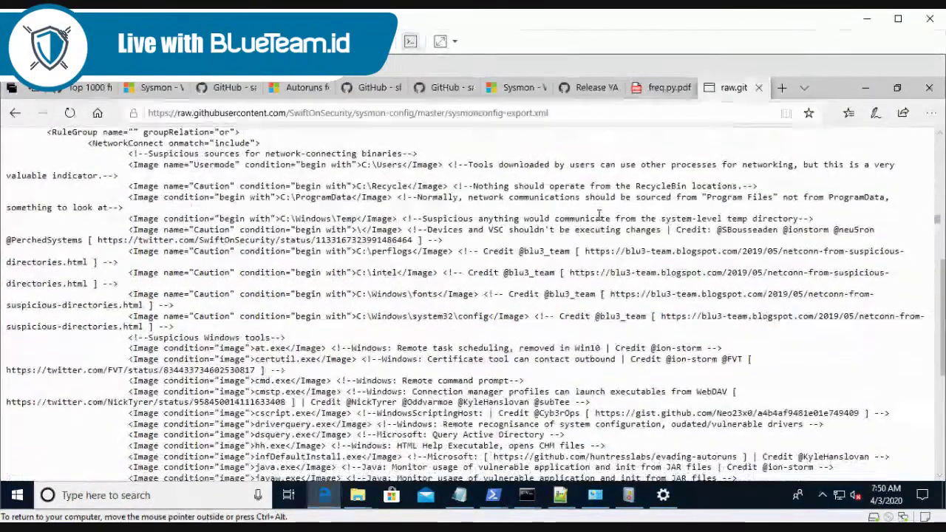
Step: Read through the suspicious Windows tools in the NetworkConnect rules, highlighting entries such as regsvr32.exe, schtasks.exe, wmic.exe and wscript.exe
scroll(600, 215, down, 3)
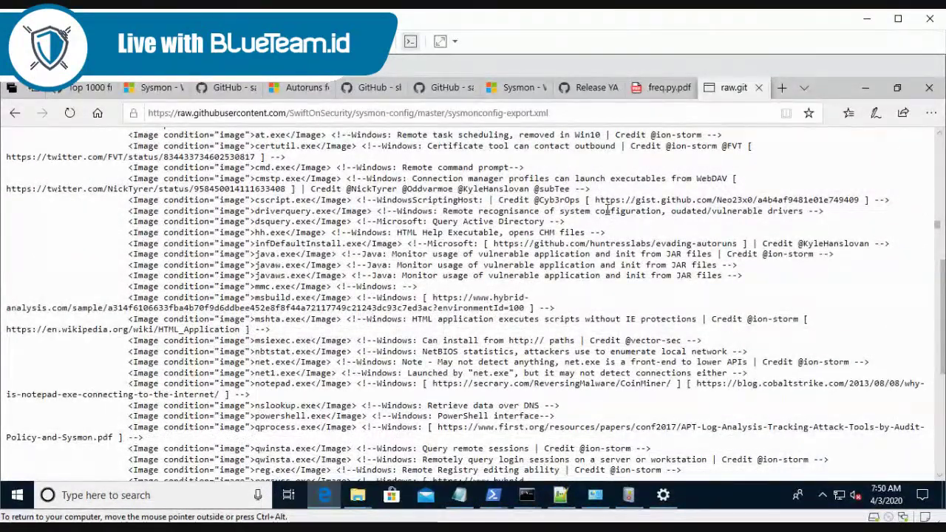
scroll(607, 211, up, 2)
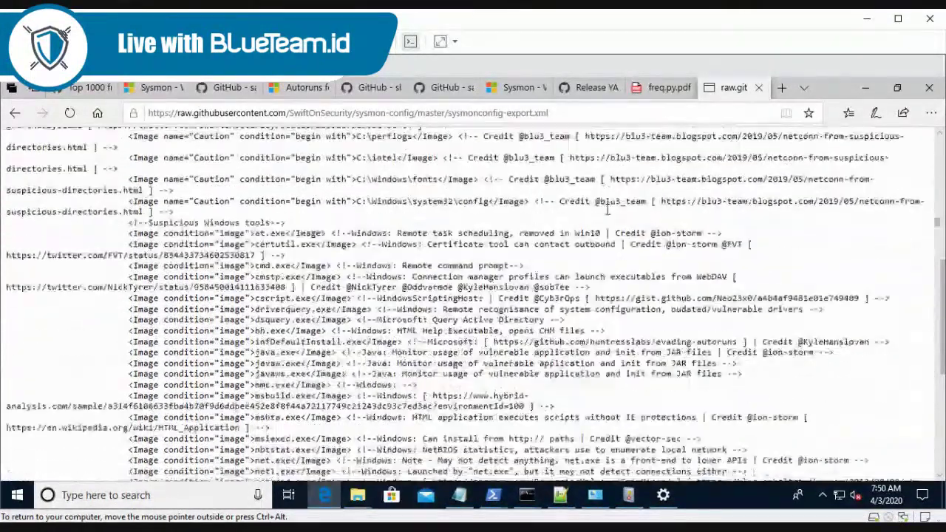
scroll(607, 211, down, 1)
scroll(607, 211, down, 2)
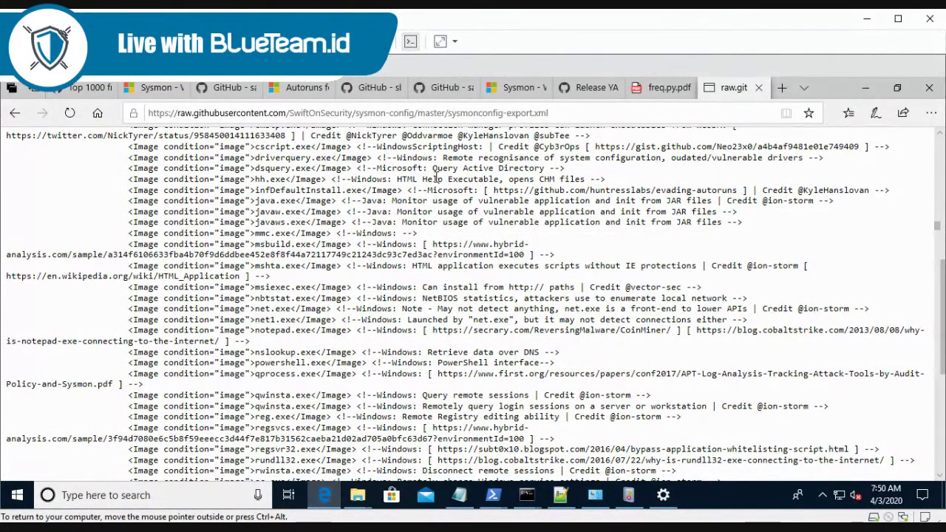
mouse_move(81, 88)
drag(316, 449, 255, 449)
scroll(255, 449, down, 3)
click(286, 369)
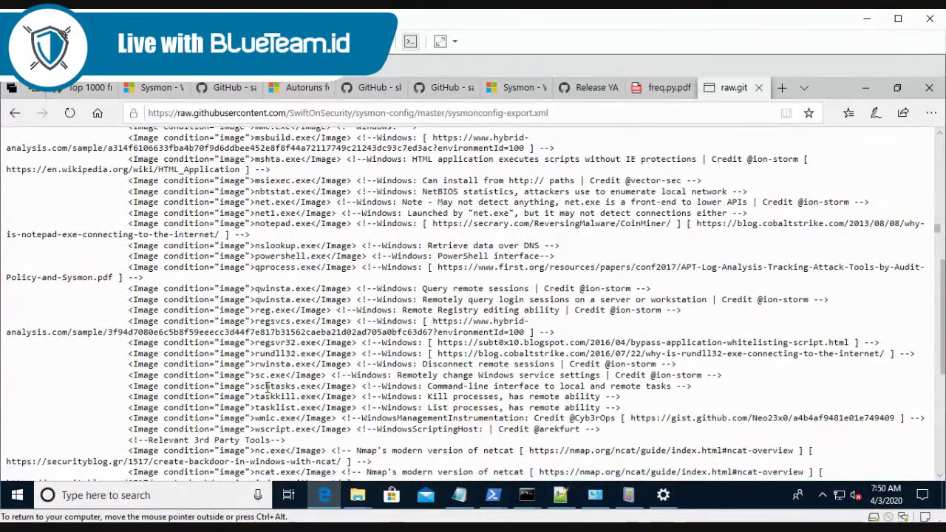
double_click(266, 386)
double_click(265, 418)
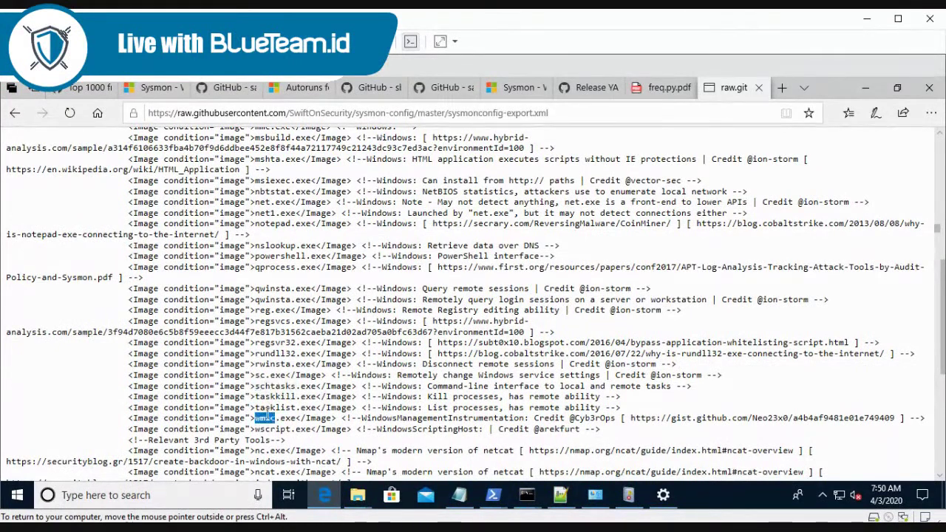
click(312, 284)
scroll(323, 285, down, 1)
scroll(323, 281, down, 1)
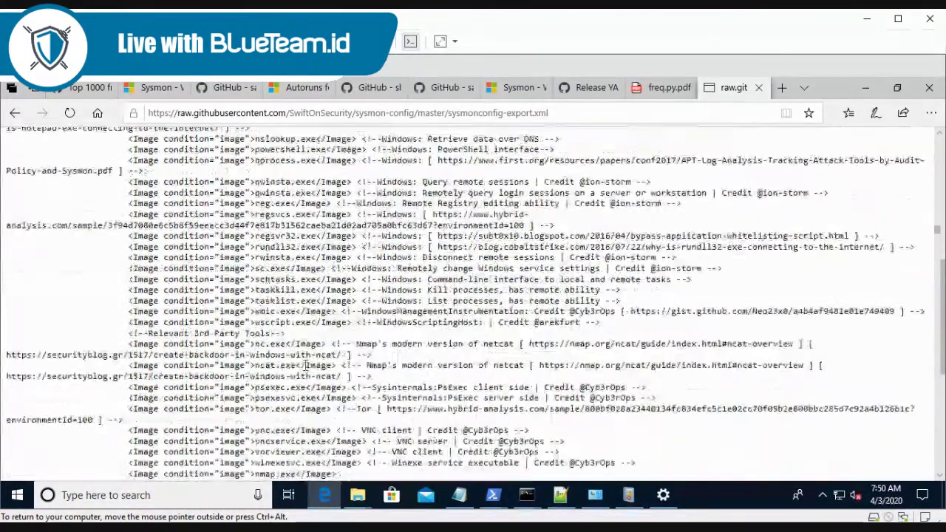
drag(312, 323, 255, 324)
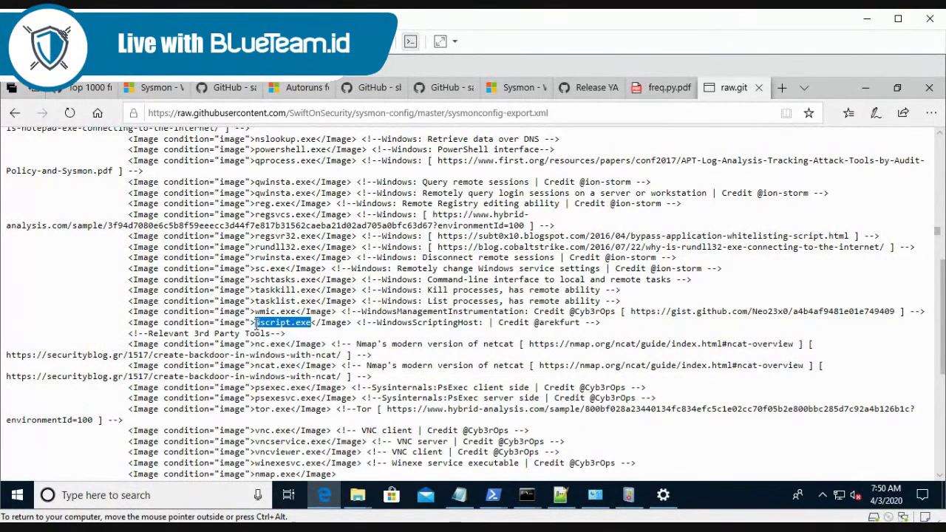
click(256, 325)
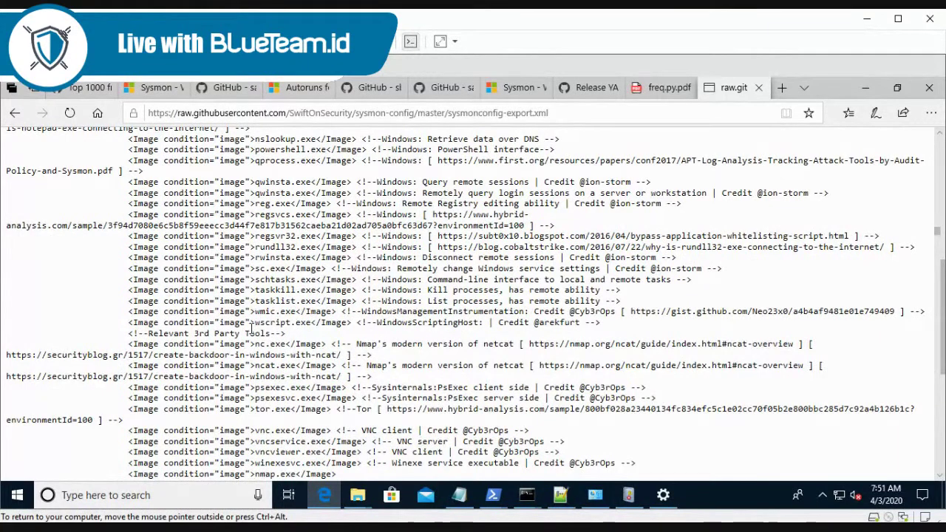
Step: Examine the relevant third-party tools and suspicious ports in the NetworkConnect rules, highlighting nc.exe
scroll(277, 318, down, 1)
drag(286, 291, 255, 292)
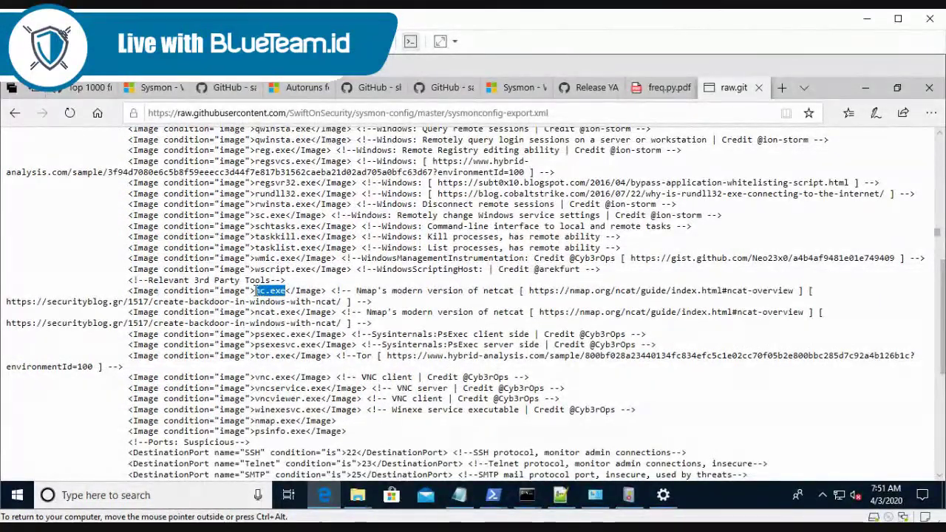
click(296, 316)
scroll(306, 312, down, 2)
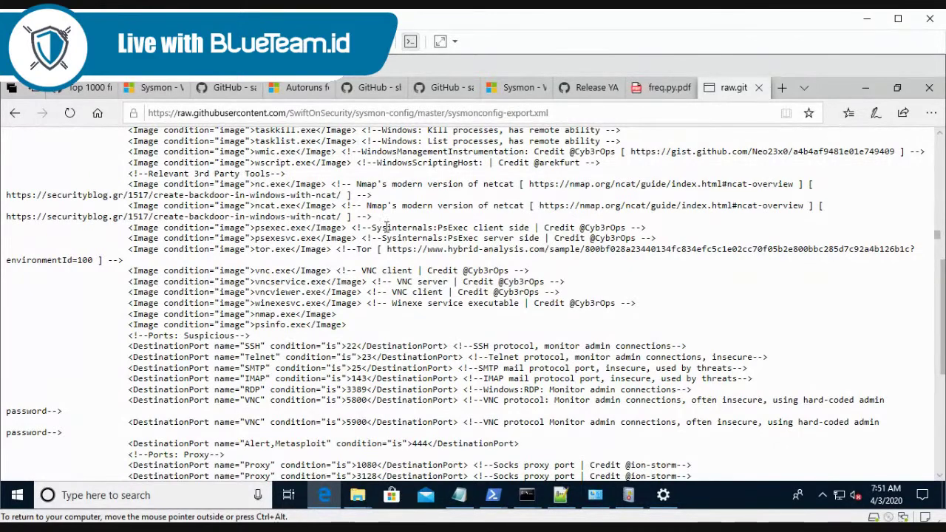
Step: Examine the suspicious, proxy and Tor port rules, then the DriverLoad, ImageLoad, CreateRemoteThread and RawAccessRead sections for event IDs 6 to 9
scroll(325, 288, down, 1)
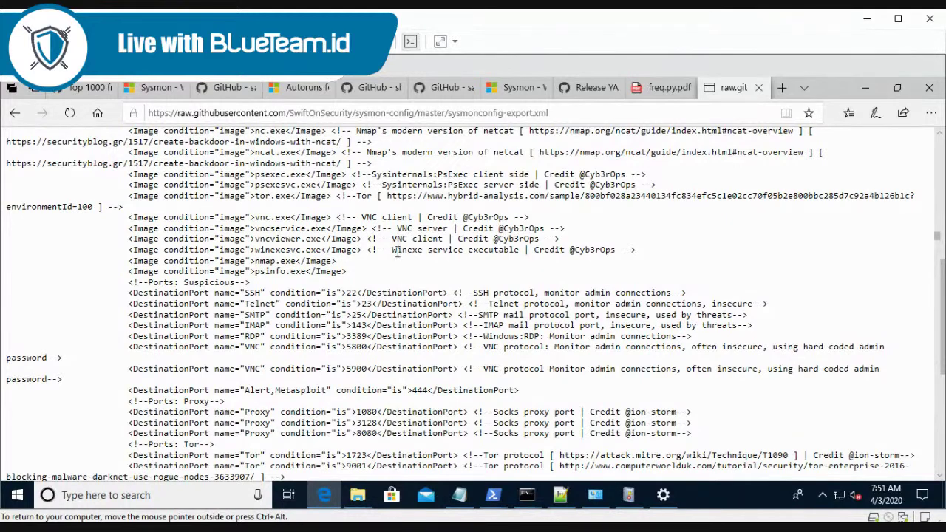
scroll(350, 302, down, 2)
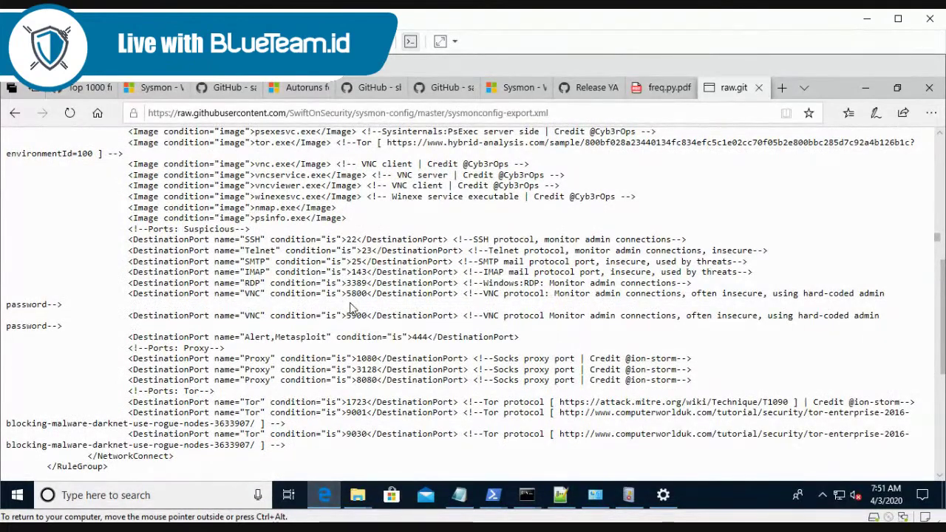
scroll(352, 308, down, 6)
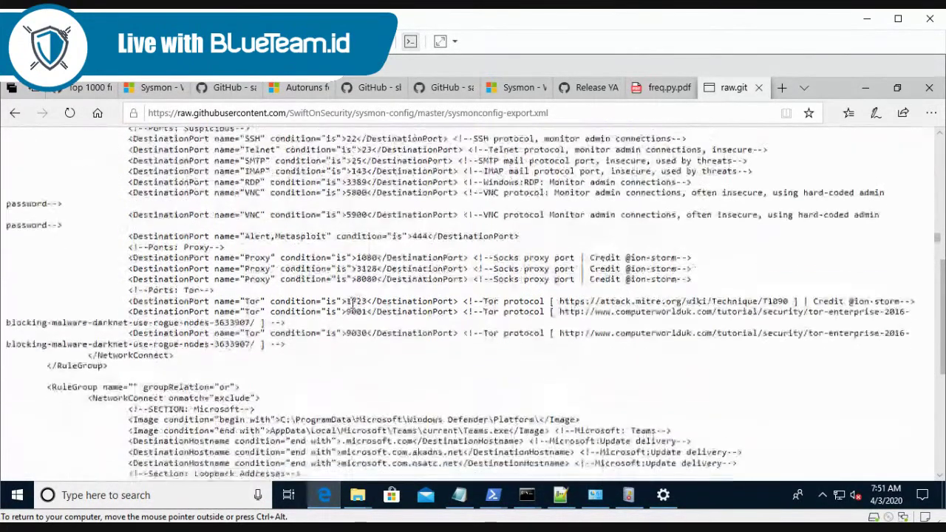
scroll(354, 306, down, 6)
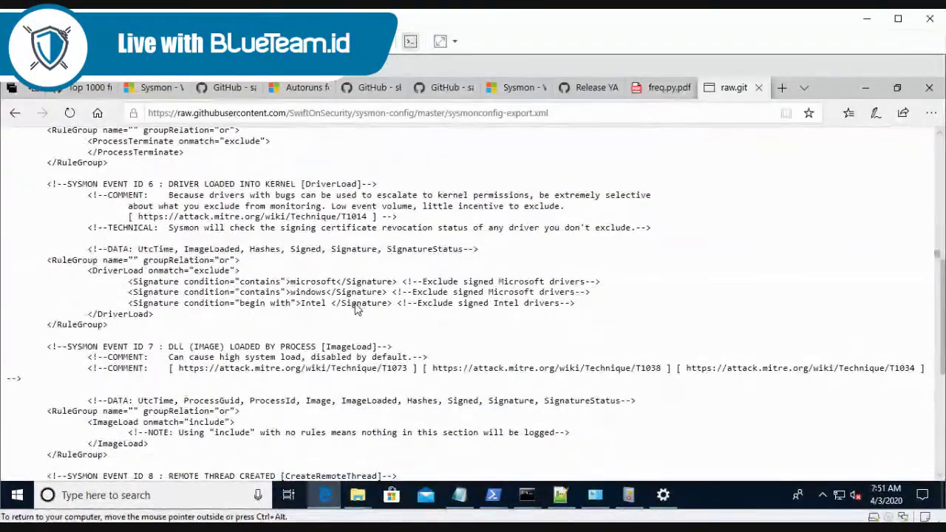
scroll(357, 309, down, 3)
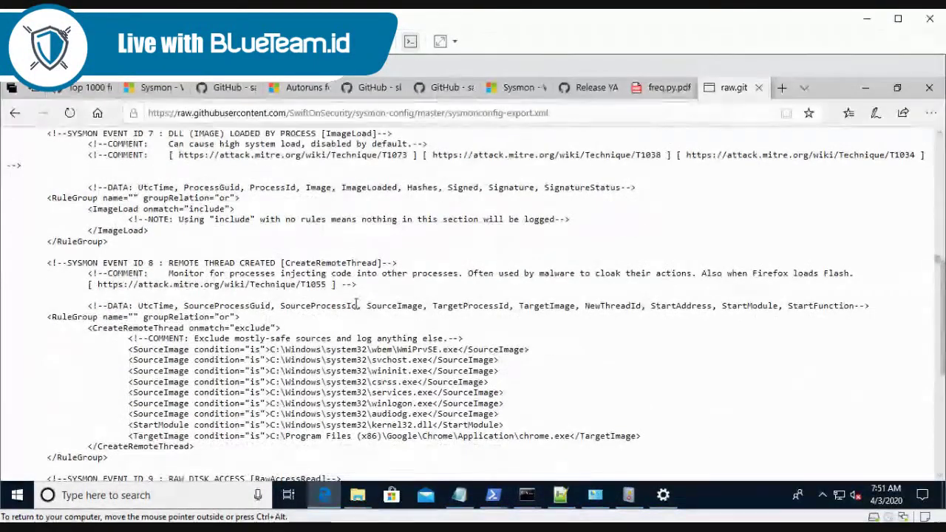
scroll(357, 303, down, 3)
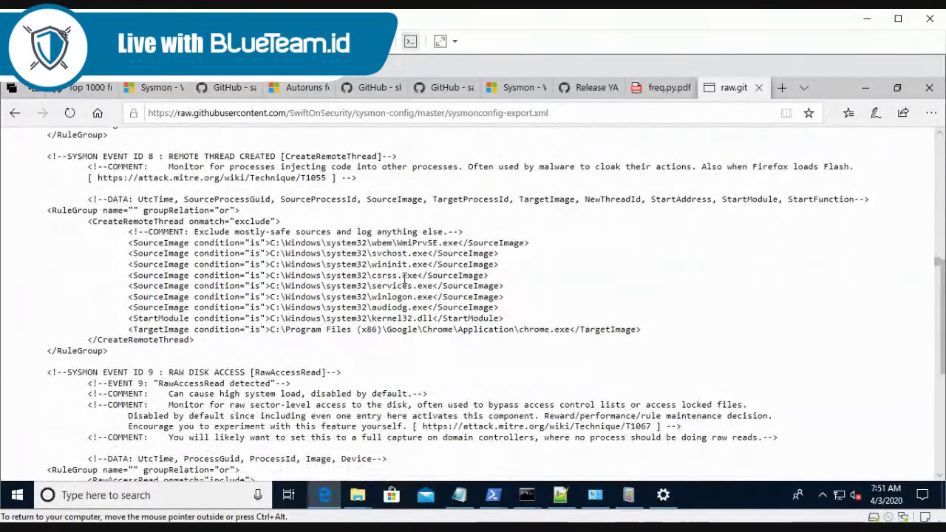
scroll(403, 279, down, 2)
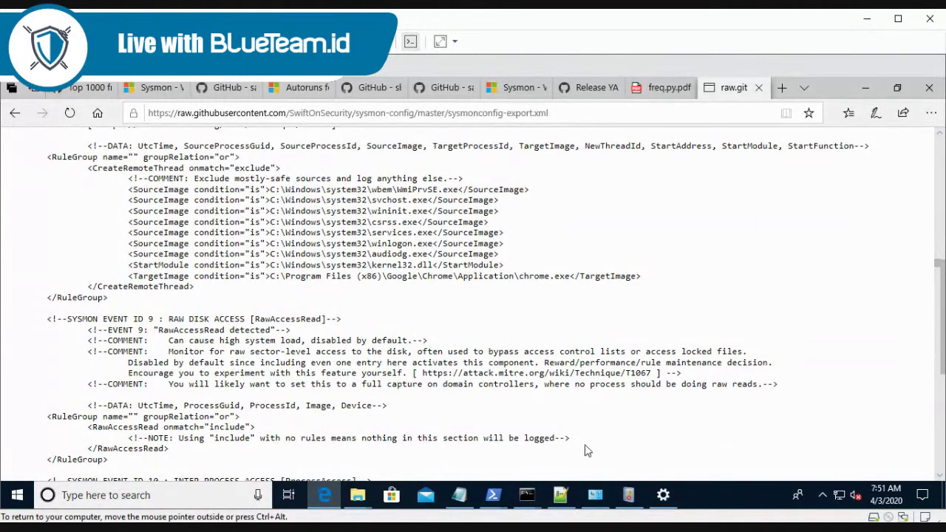
scroll(516, 410, down, 6)
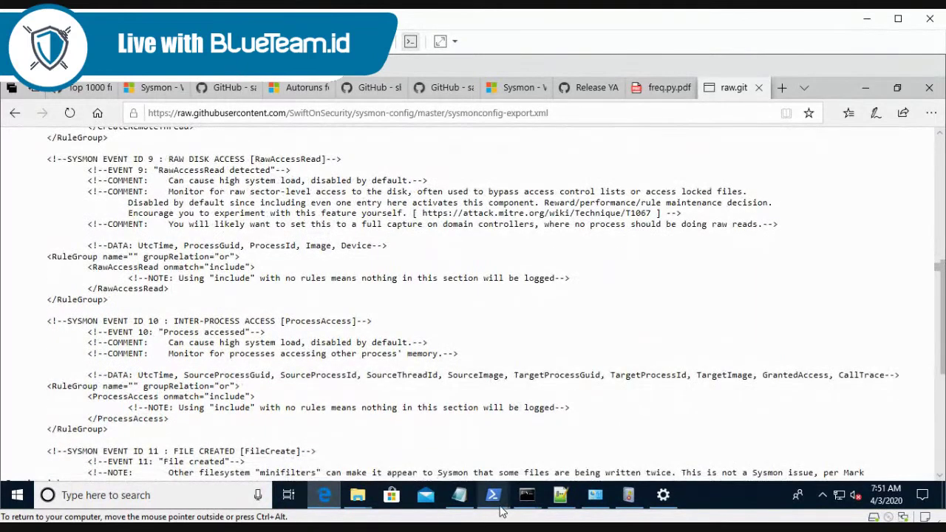
Step: Switch to PowerShell and try to install Sysmon with the command .\Sysmon64.exe -i .\sysmonconfig-export.xml
mouse_move(502, 510)
click(513, 473)
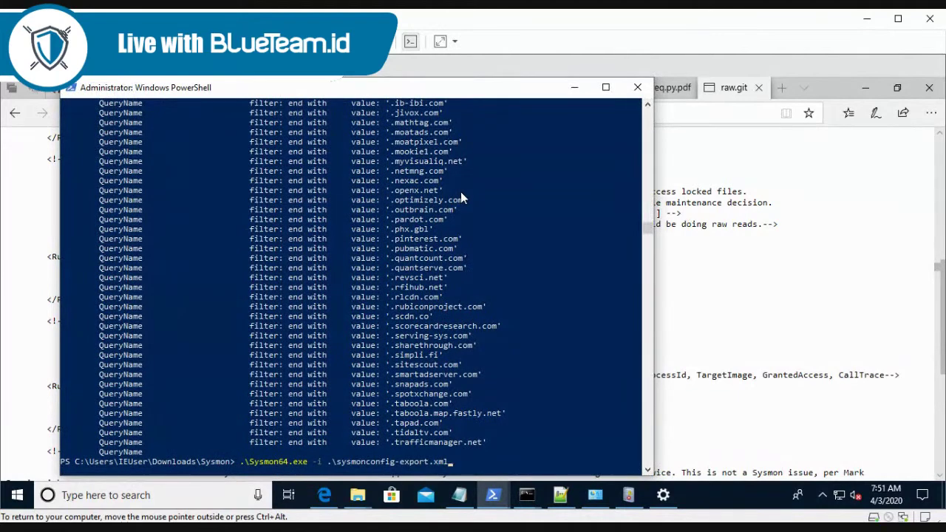
key(Return)
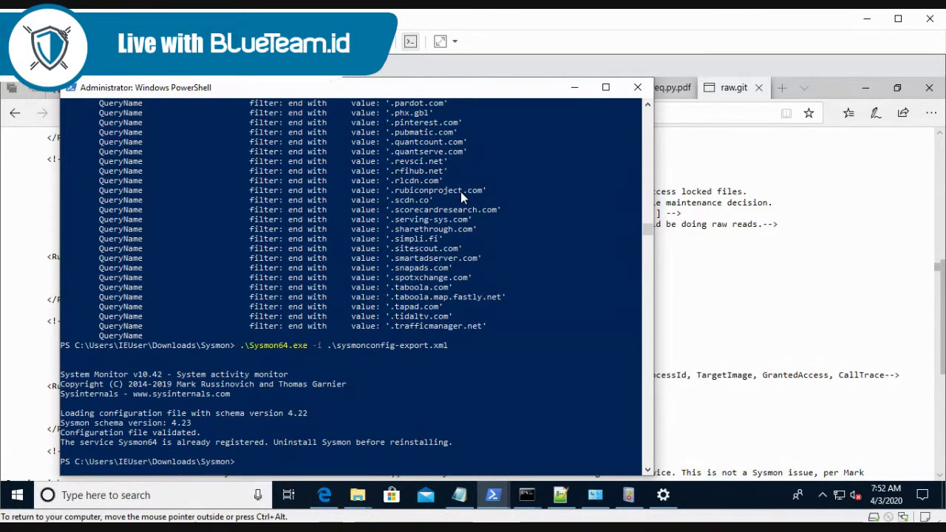
Step: Uninstall the existing Sysmon service by running .\Sysmon64.exe -u
key(Up)
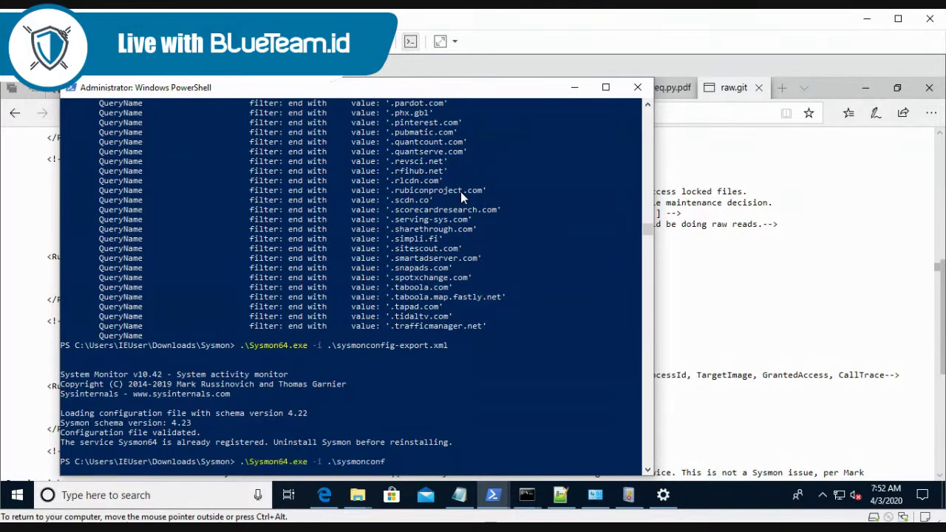
text(u)
key(Return)
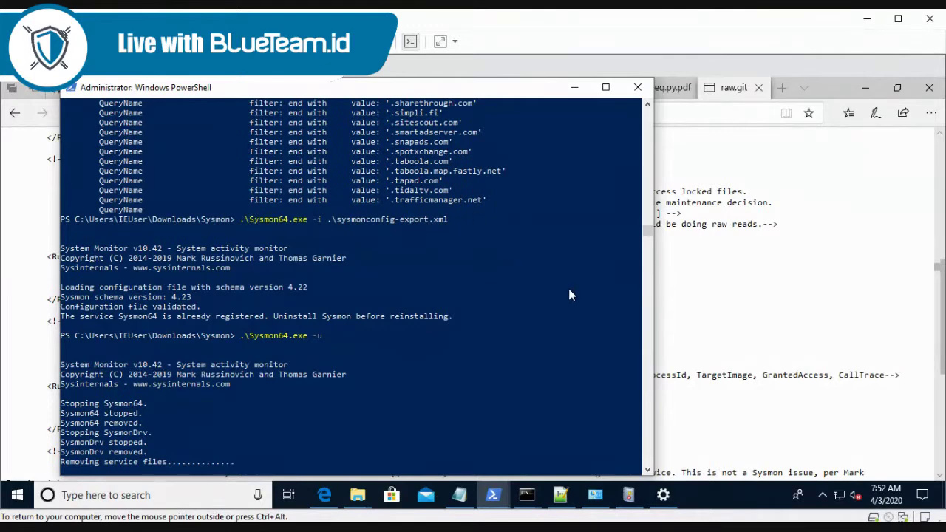
Step: Switch back to the configuration page in the browser and examine the event ID 11 FileCreate rules and the registry event notes
click(843, 299)
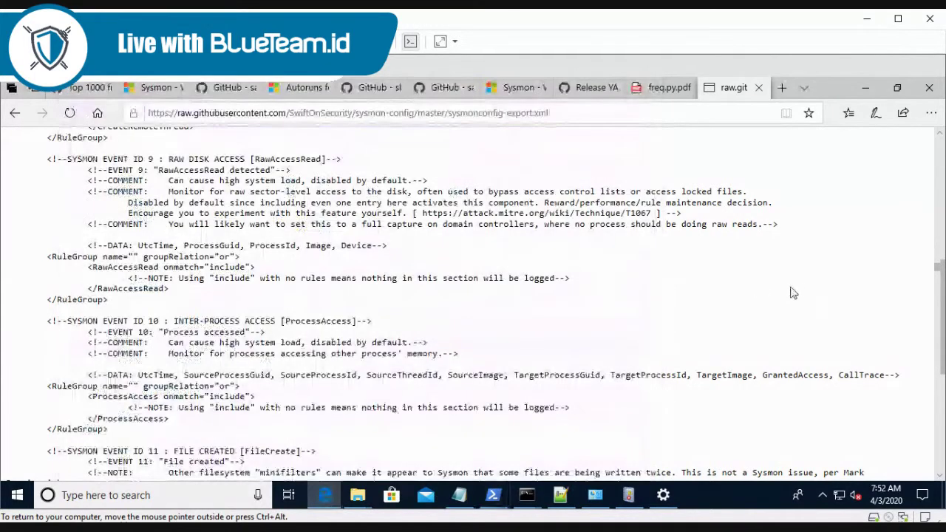
scroll(791, 293, down, 2)
scroll(792, 293, down, 4)
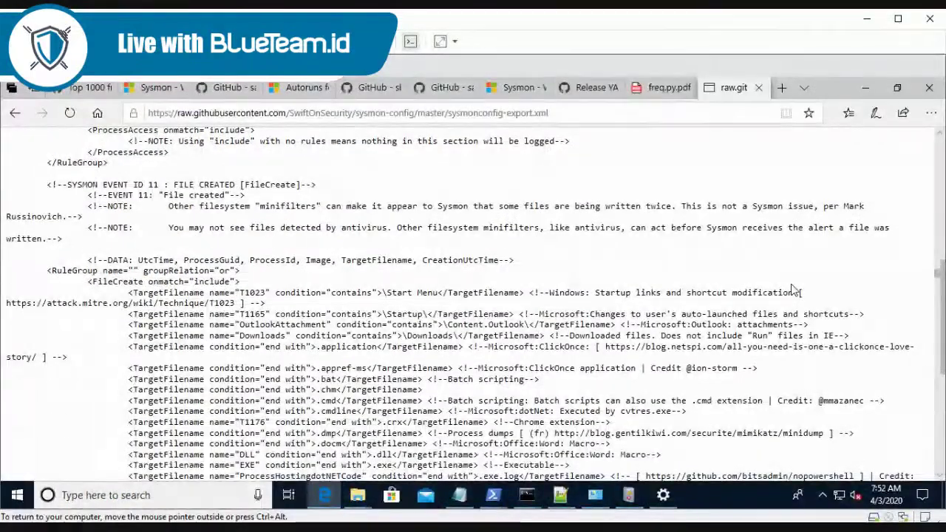
scroll(792, 289, down, 5)
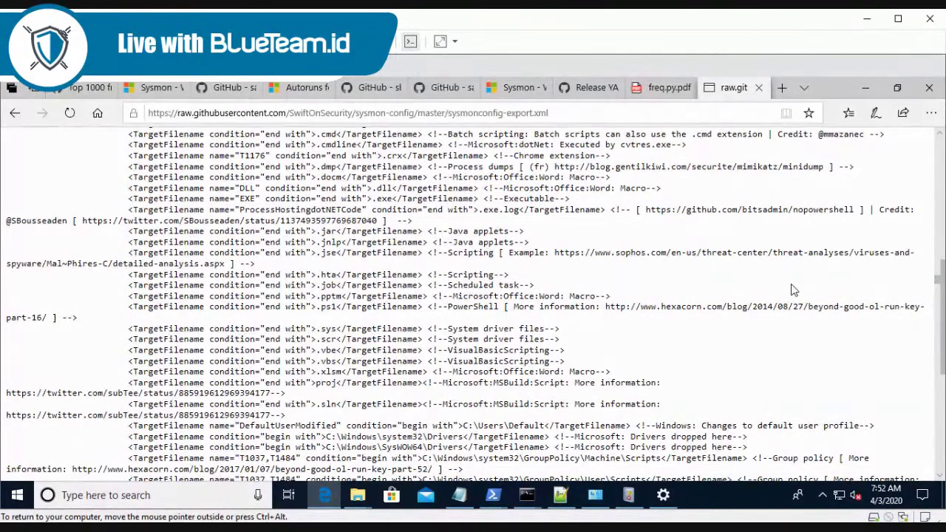
scroll(792, 290, up, 7)
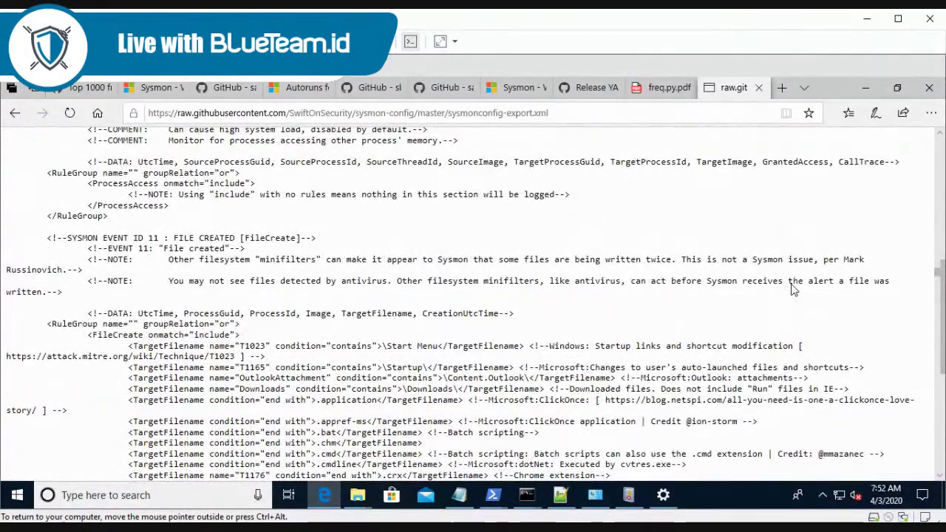
scroll(792, 289, down, 15)
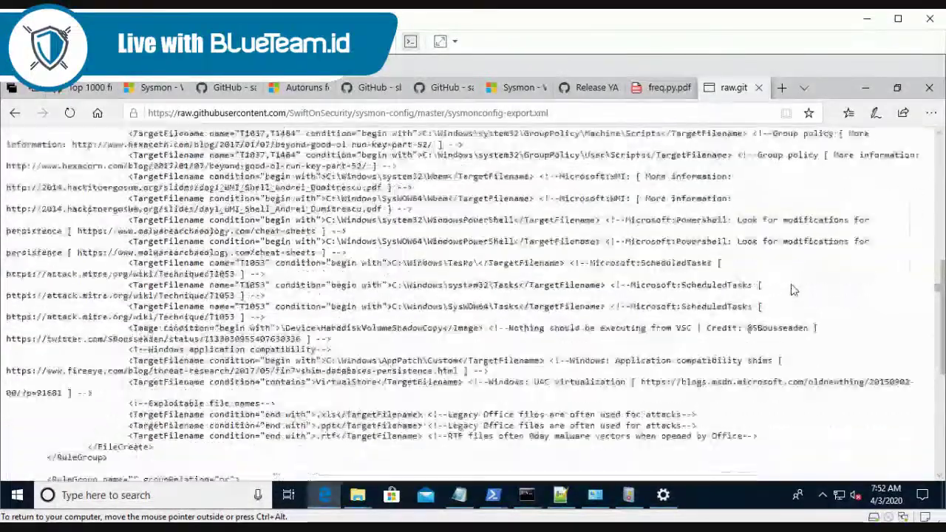
scroll(793, 290, down, 10)
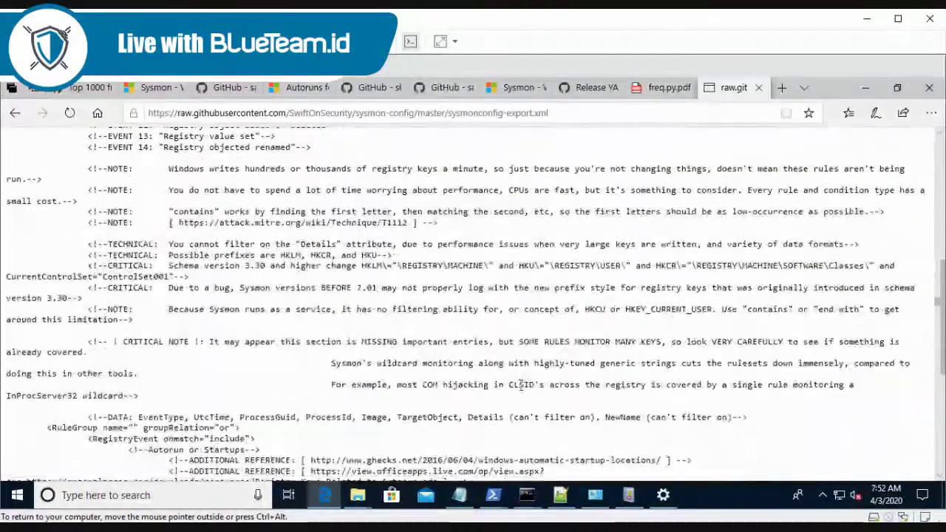
Step: Switch to PowerShell, list the Sysmon folder with dir, and install Sysmon with .\Sysmon64.exe -i .\sysmonconfig-export.xml
mouse_move(493, 495)
click(517, 447)
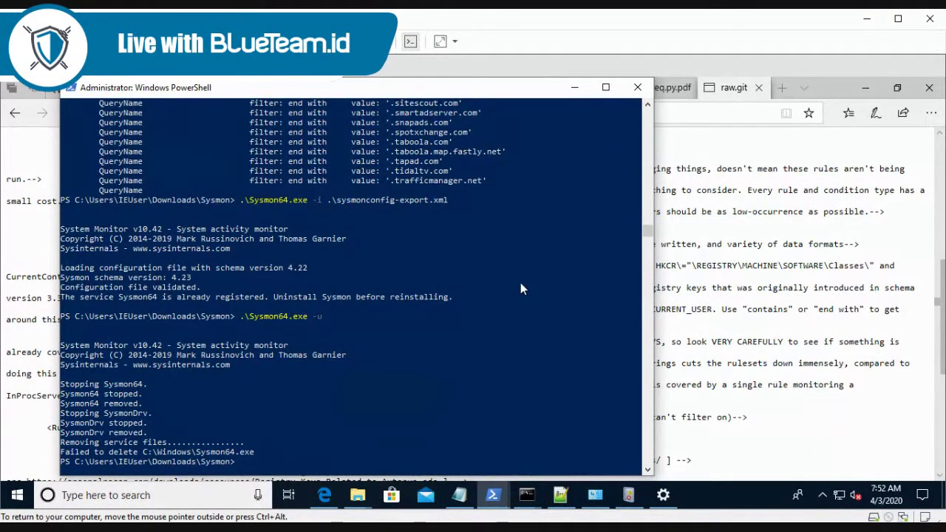
text(dir)
key(Return)
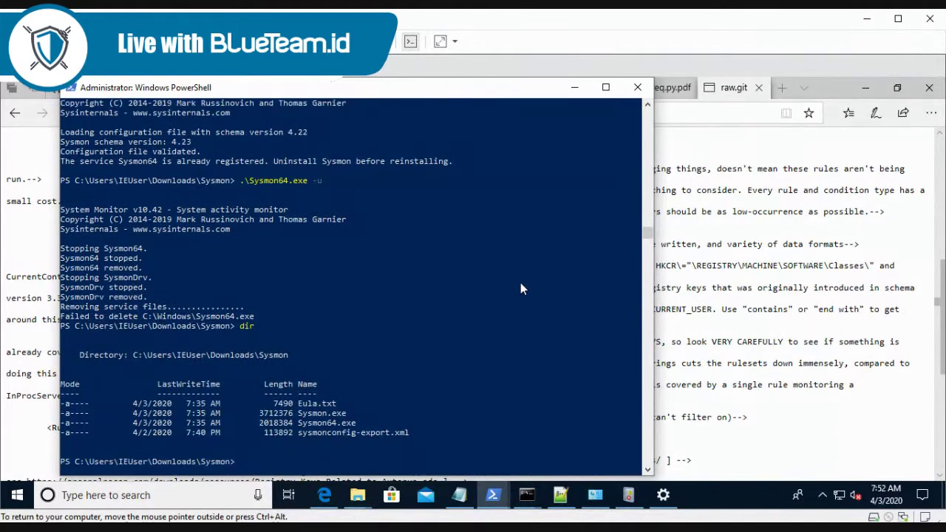
text(.\Sysmon64.exe -i .\sysmonconfig-export.xml)
key(Return)
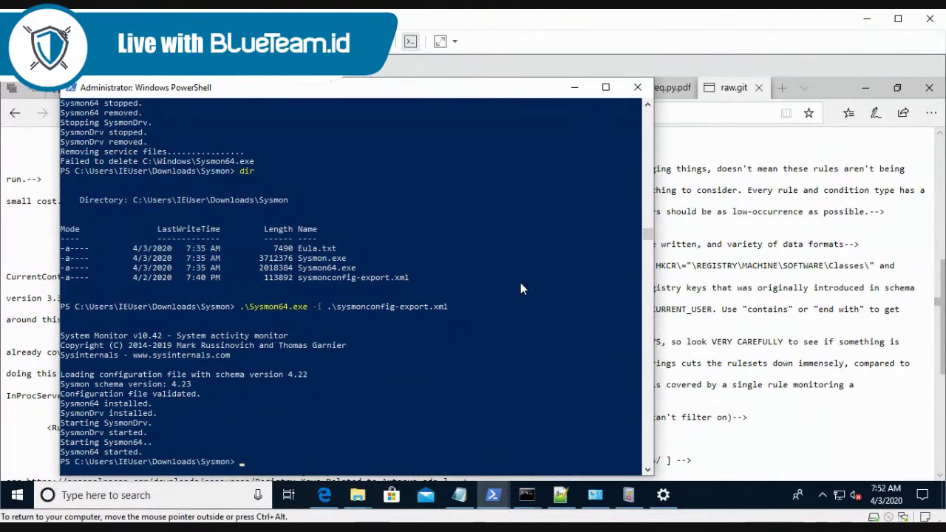
Step: Display the active Sysmon configuration by running .\Sysmon64.exe -c
key(Up)
key(Escape)
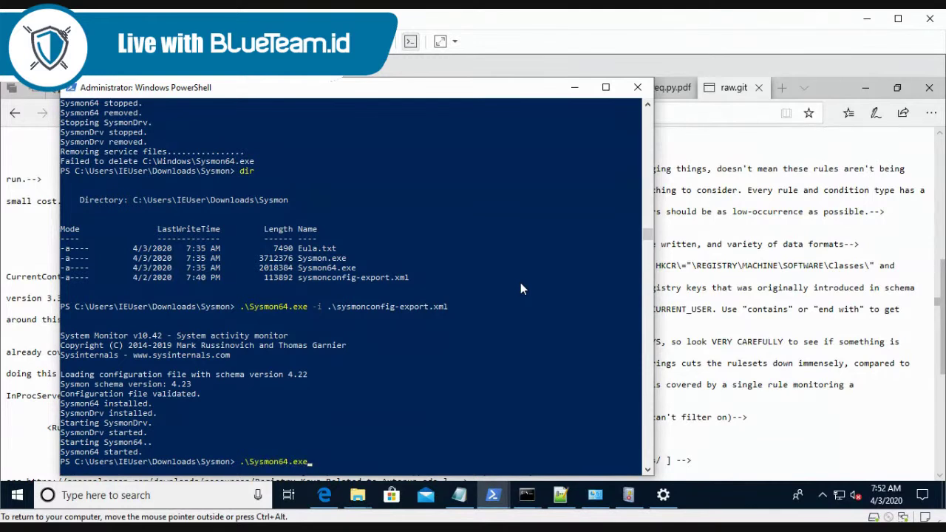
text(-c)
key(Return)
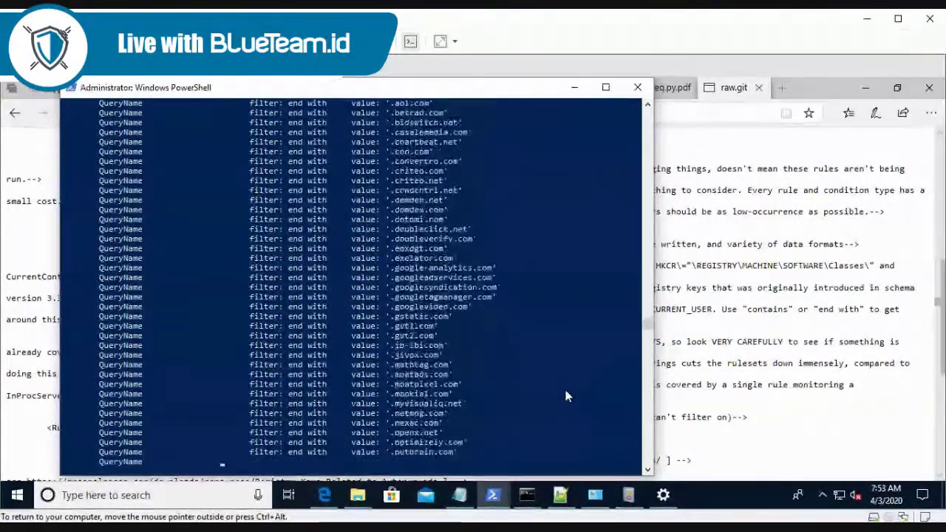
Step: Switch to Event Viewer and navigate through Applications and Services Logs and Microsoft to the Windows log folder
click(629, 496)
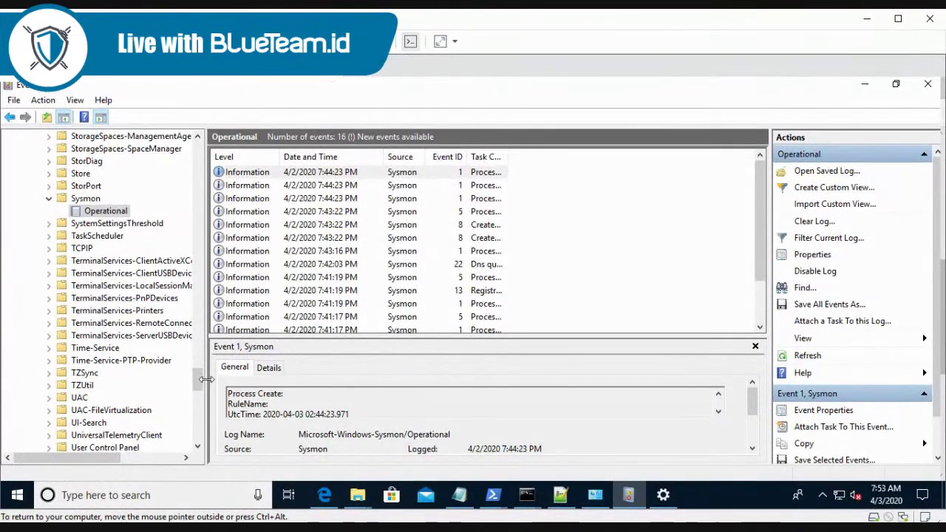
drag(198, 378, 194, 189)
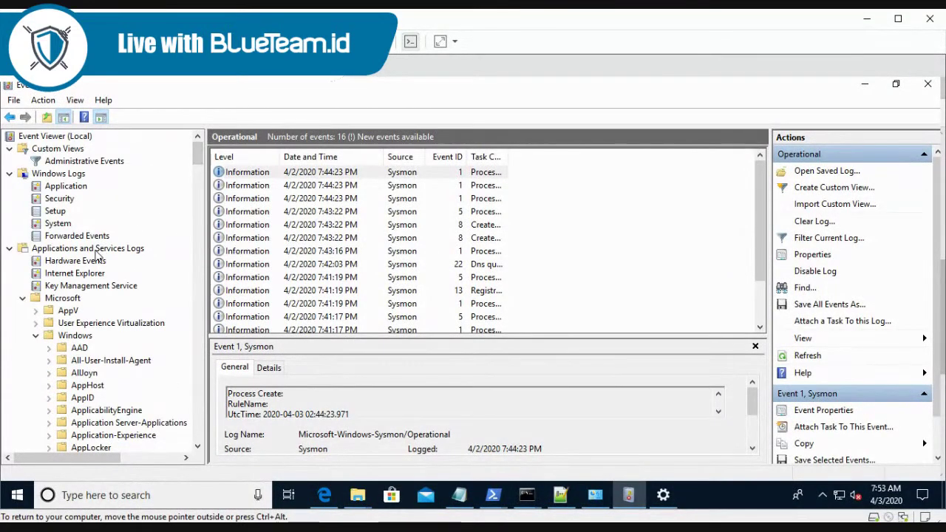
click(96, 254)
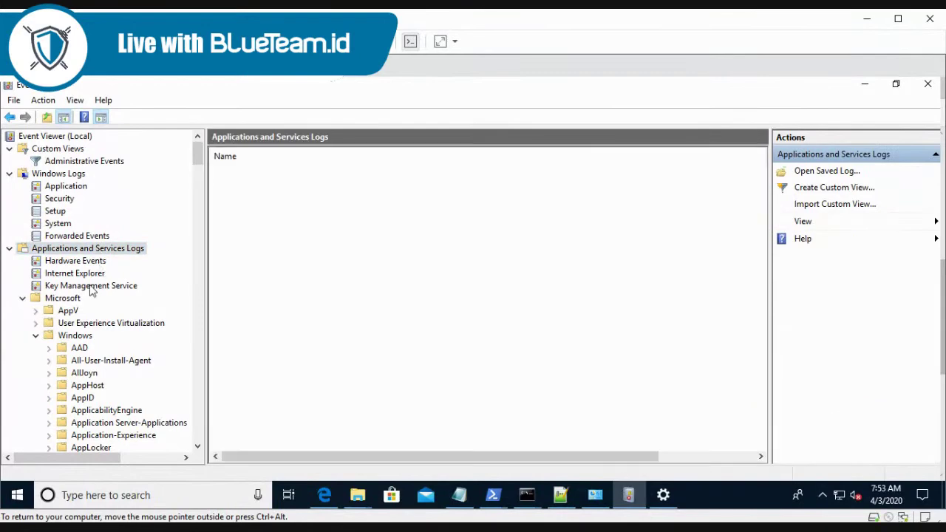
click(72, 299)
click(84, 338)
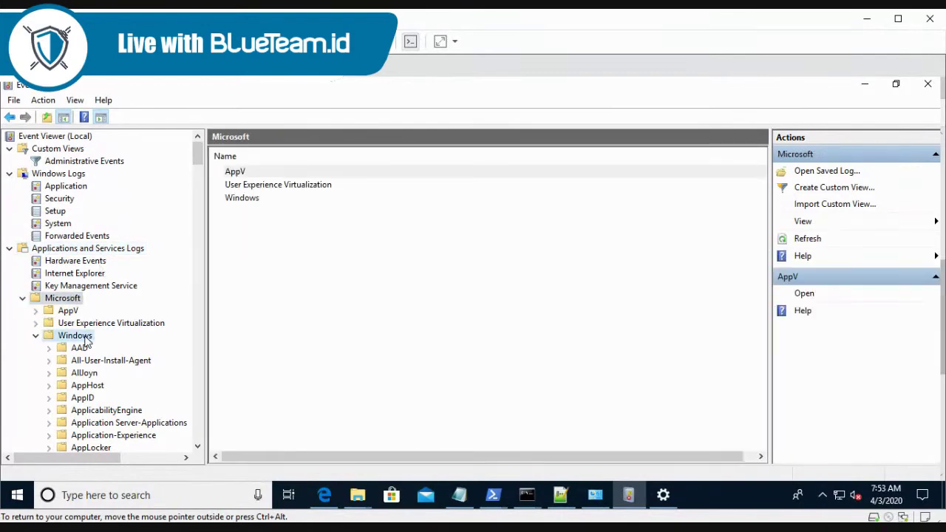
Step: Open the Operational log of the Sysmon folder and select its newest event for viewing
scroll(130, 352, down, 14)
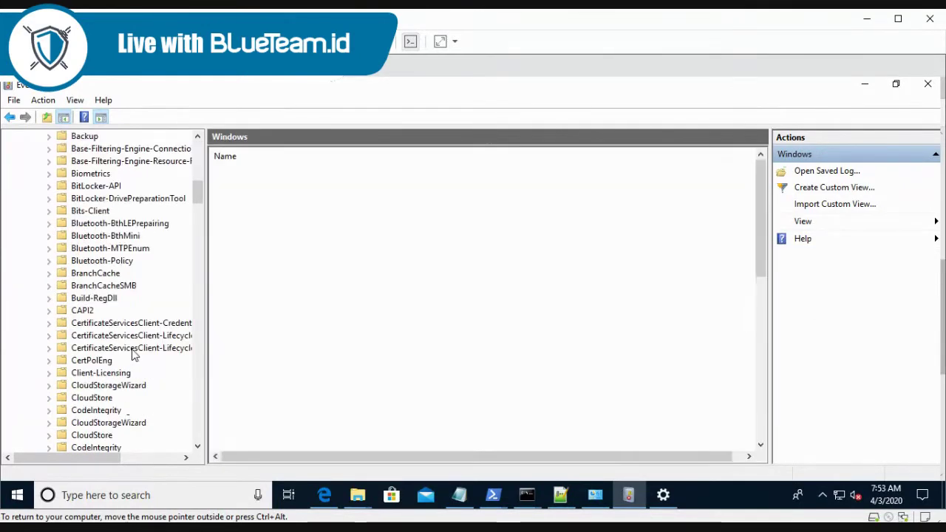
scroll(168, 325, down, 14)
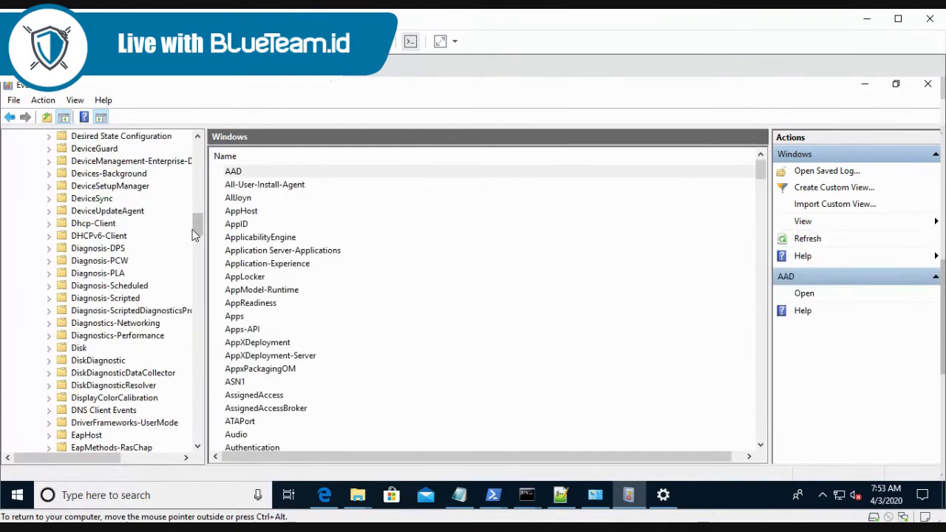
scroll(168, 325, down, 20)
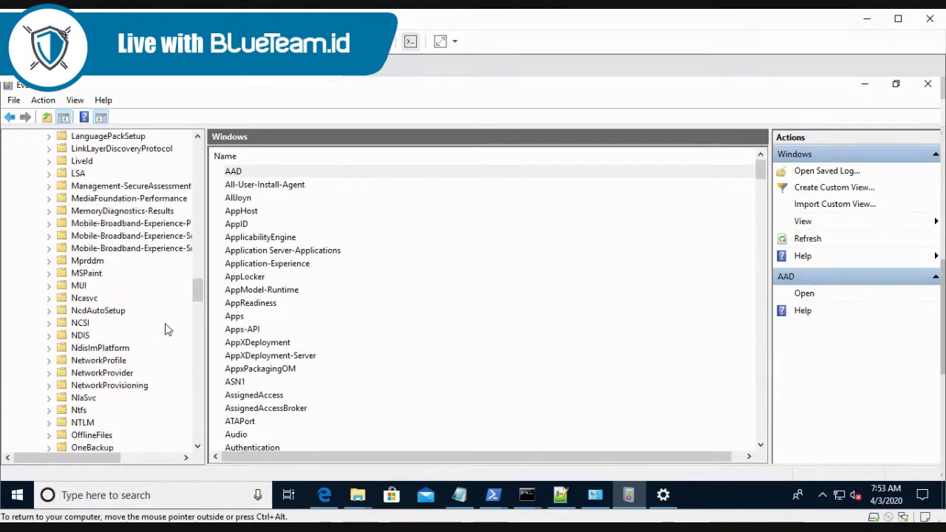
scroll(165, 334, down, 12)
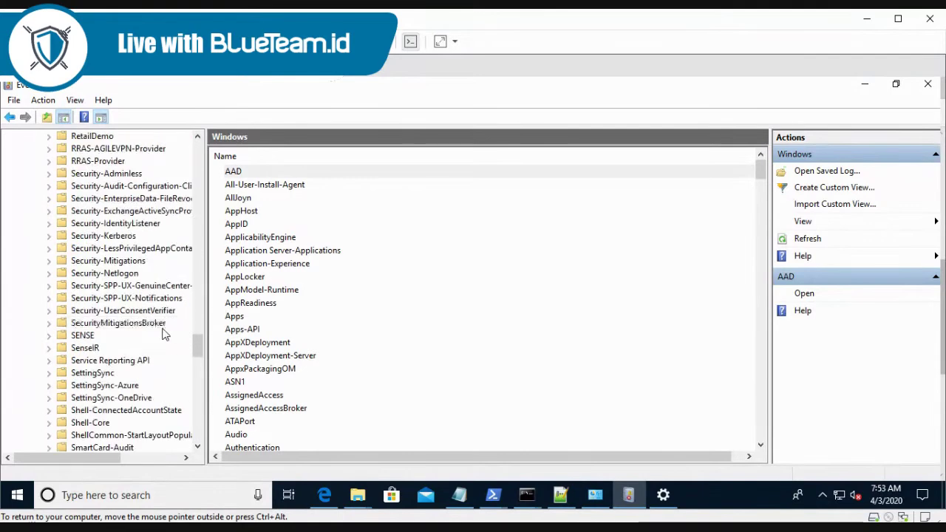
scroll(164, 334, down, 8)
click(86, 324)
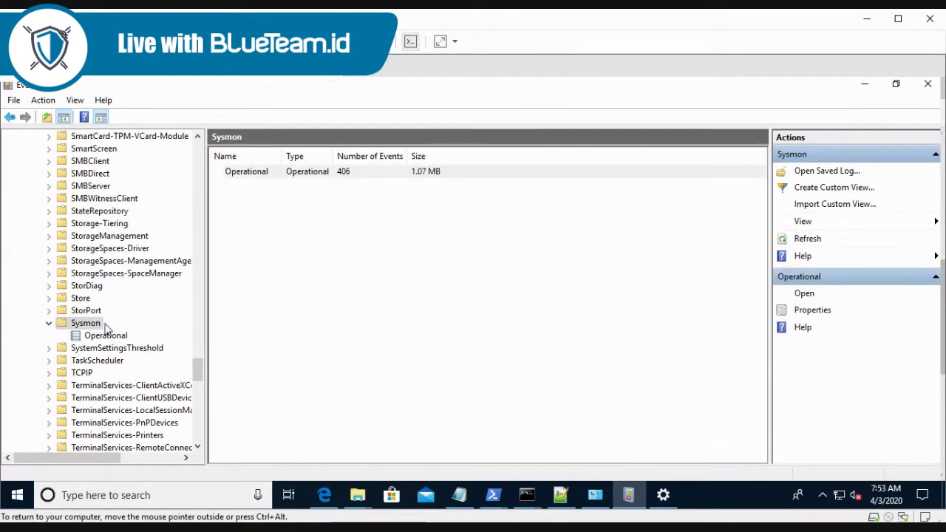
click(106, 335)
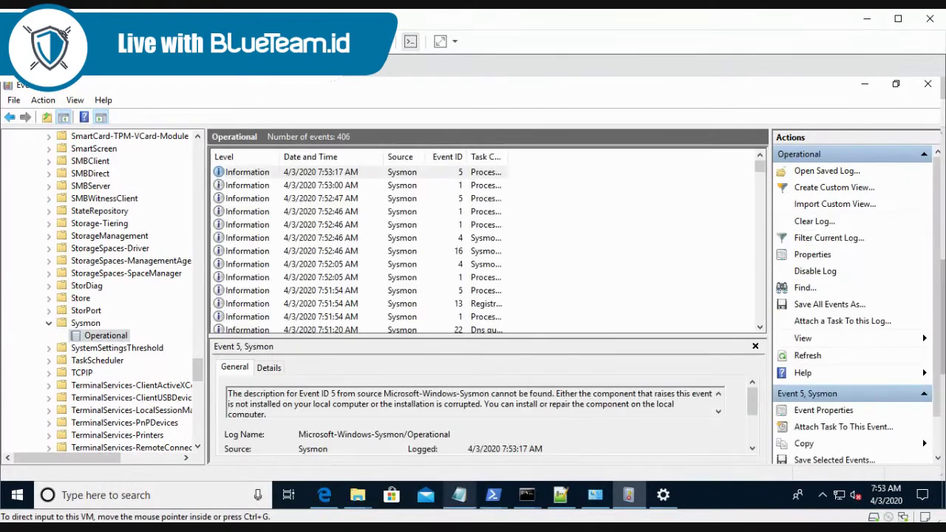
mouse_move(459, 495)
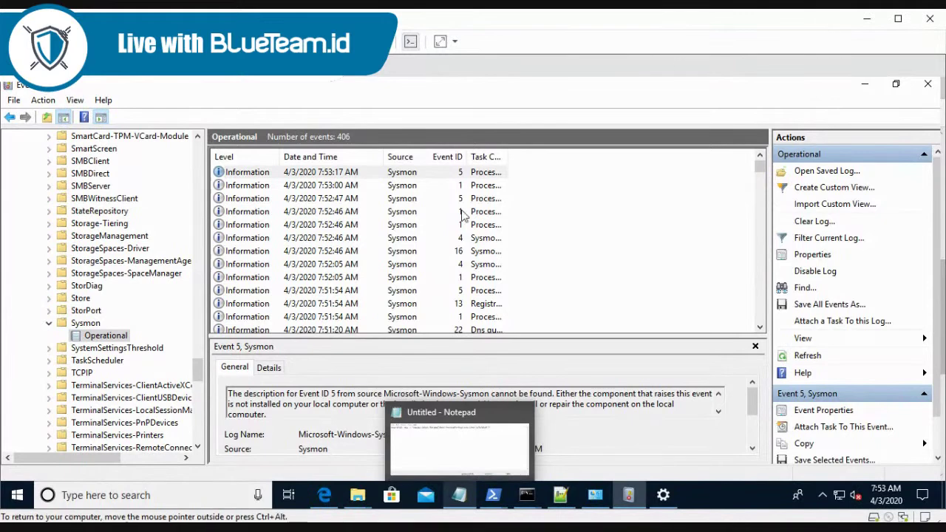
click(446, 174)
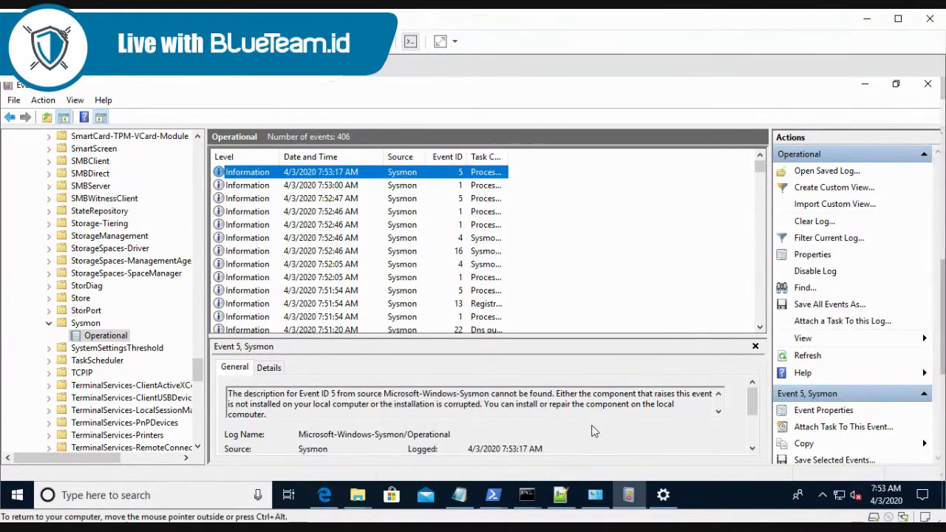
Step: Read through the description of the newest Sysmon event in the preview below the event list
scroll(592, 426, down, 3)
scroll(591, 426, up, 3)
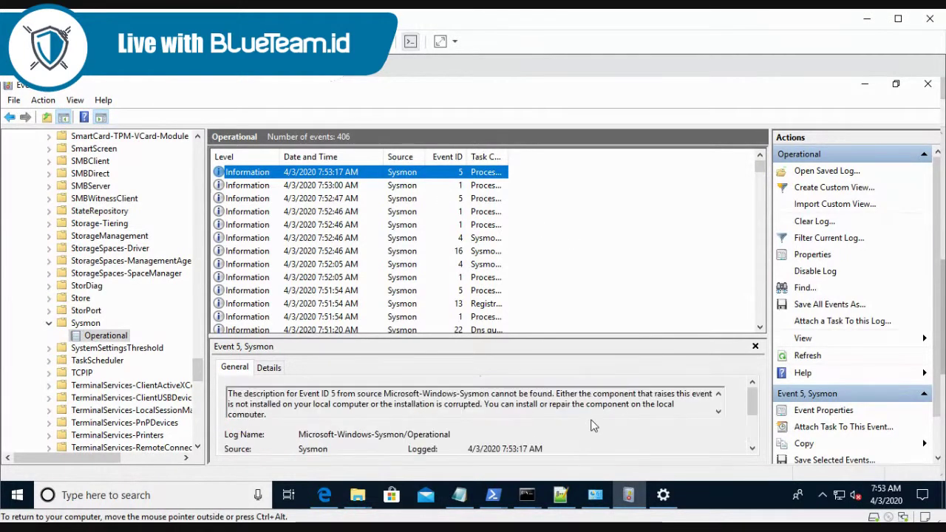
click(718, 413)
click(718, 414)
click(718, 414)
click(719, 414)
click(719, 414)
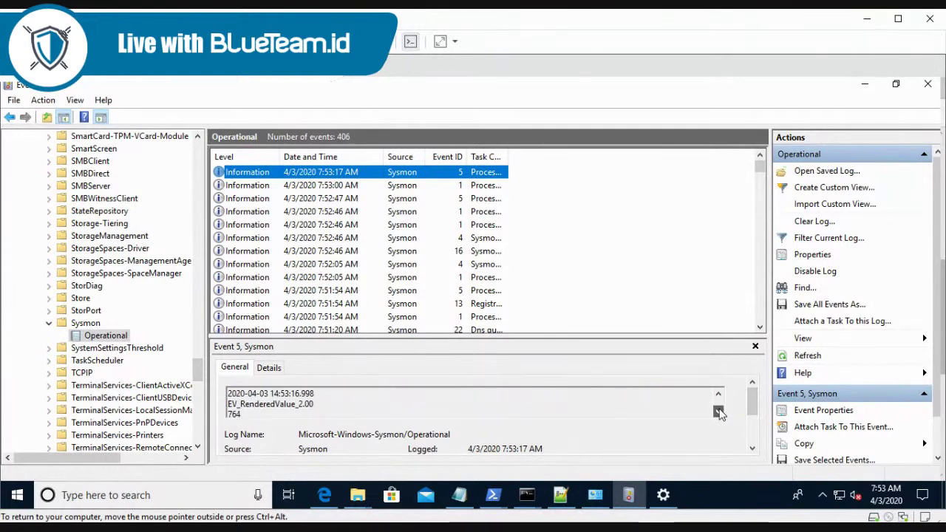
click(718, 412)
click(718, 411)
Step: Widen the Task Category column of the event list and view the description of the Sysmon config state changed event
click(443, 199)
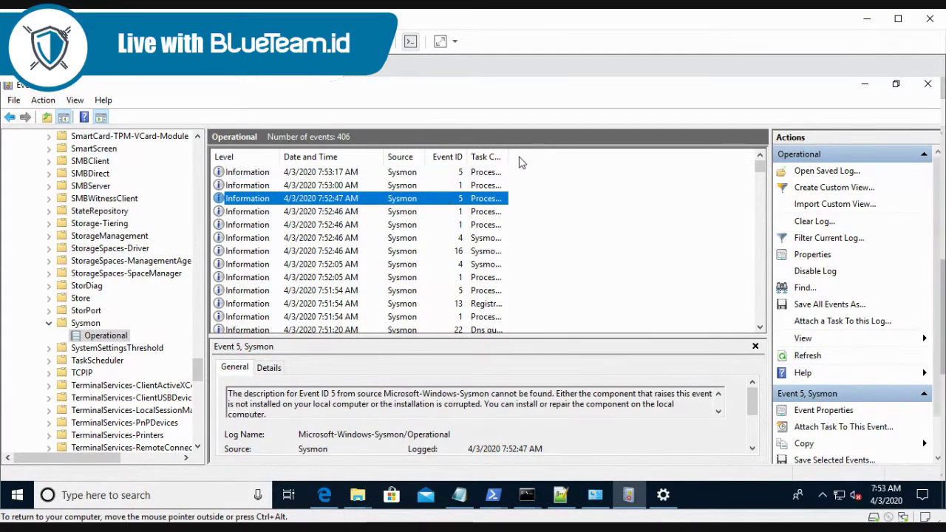
drag(510, 157, 596, 155)
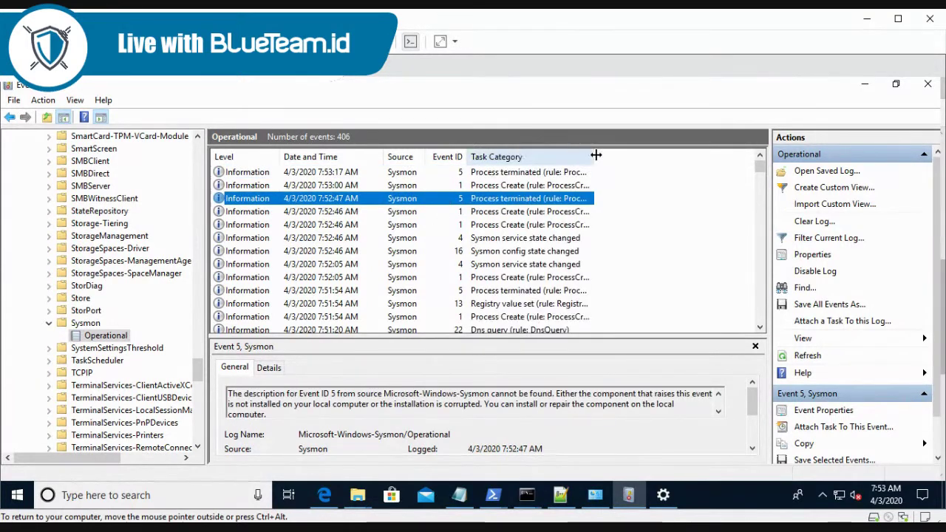
click(463, 254)
click(509, 407)
scroll(509, 407, down, 2)
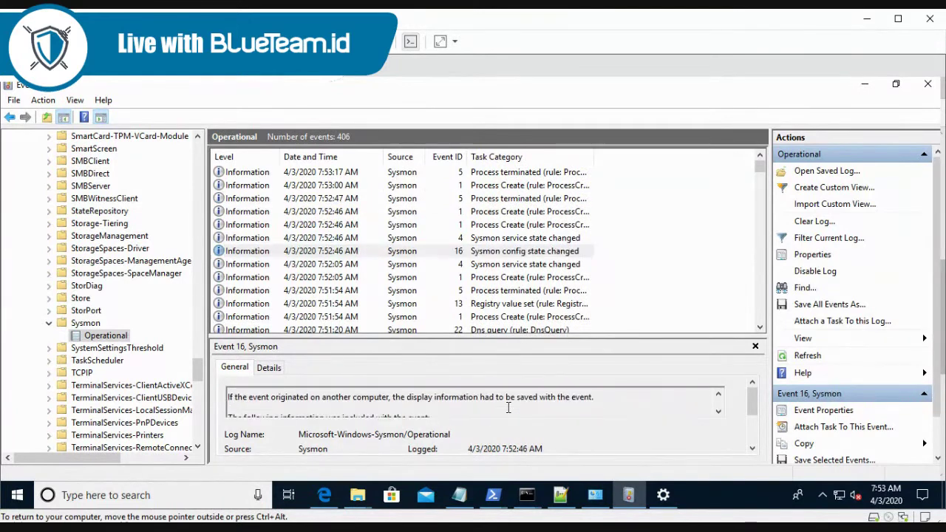
scroll(508, 407, up, 2)
Step: View the description of the Process terminated event logged at 7:51:54 AM and look through the older events
click(554, 291)
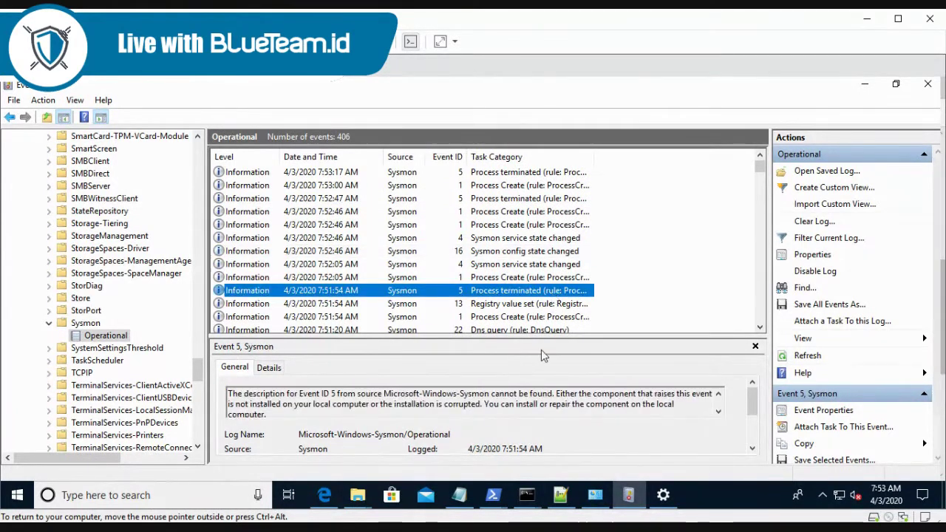
click(524, 392)
scroll(524, 392, down, 5)
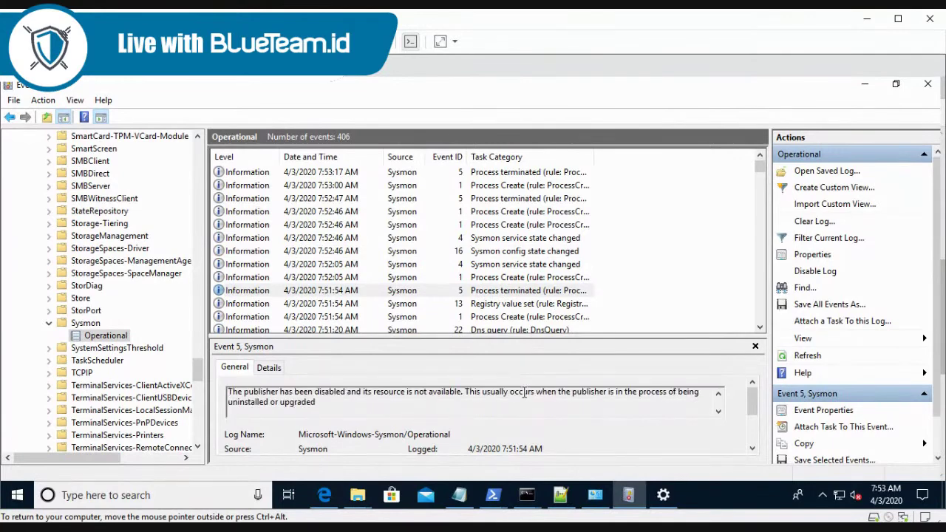
click(866, 19)
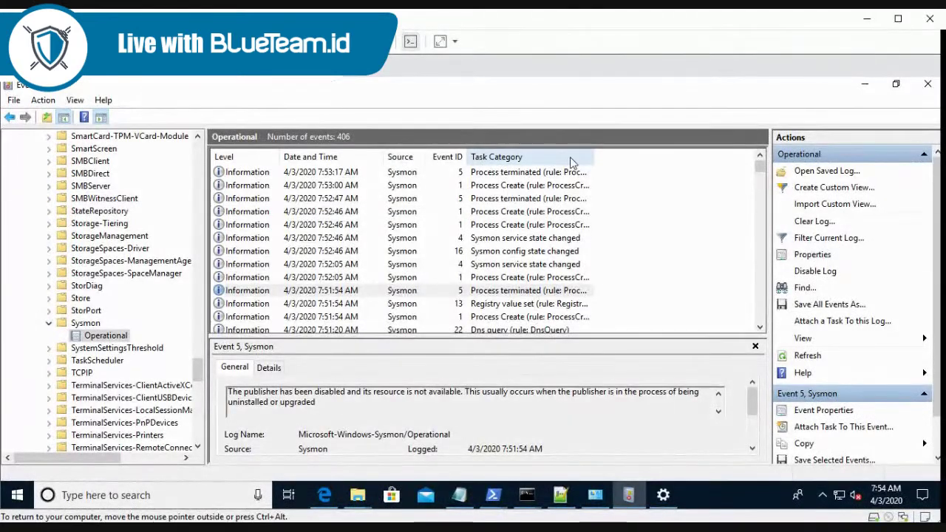
scroll(648, 268, down, 10)
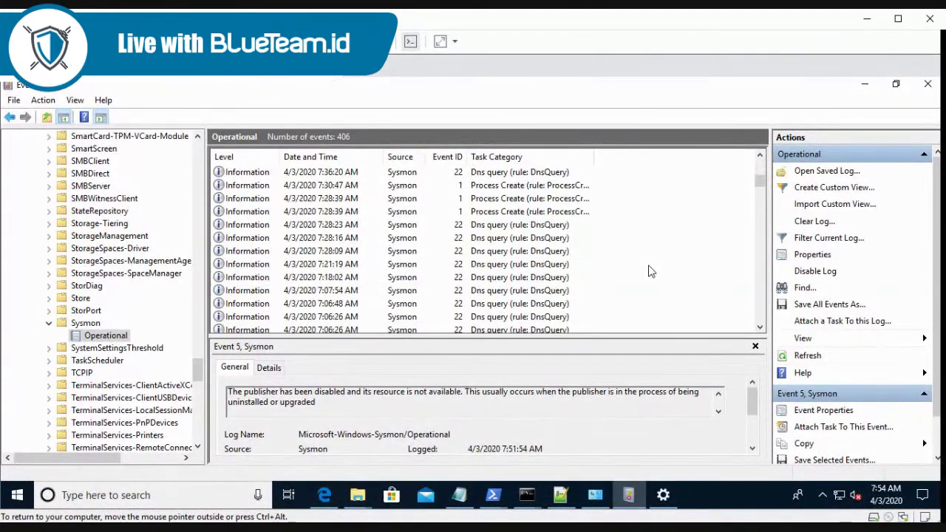
scroll(648, 272, down, 4)
Step: Switch to the Command Prompt in the freq folder and run whoami to generate a process creation event
click(529, 501)
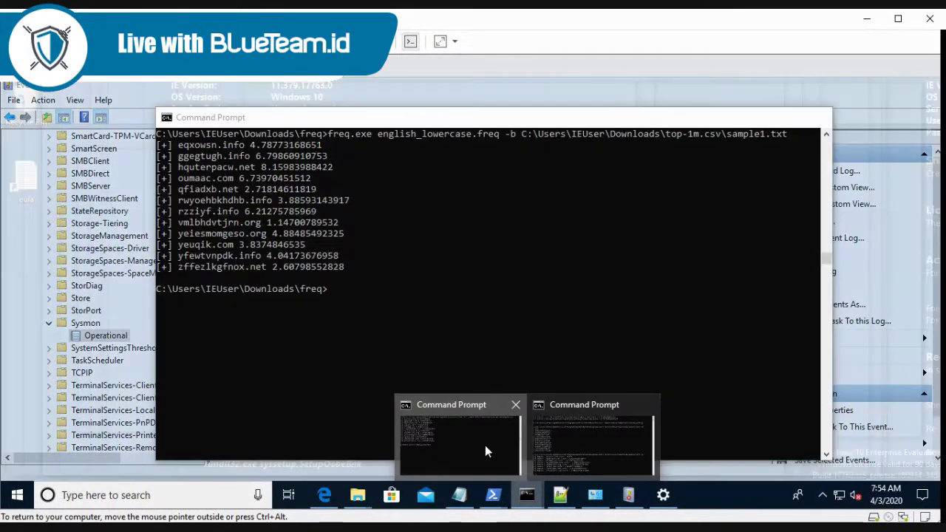
click(485, 446)
text(who)
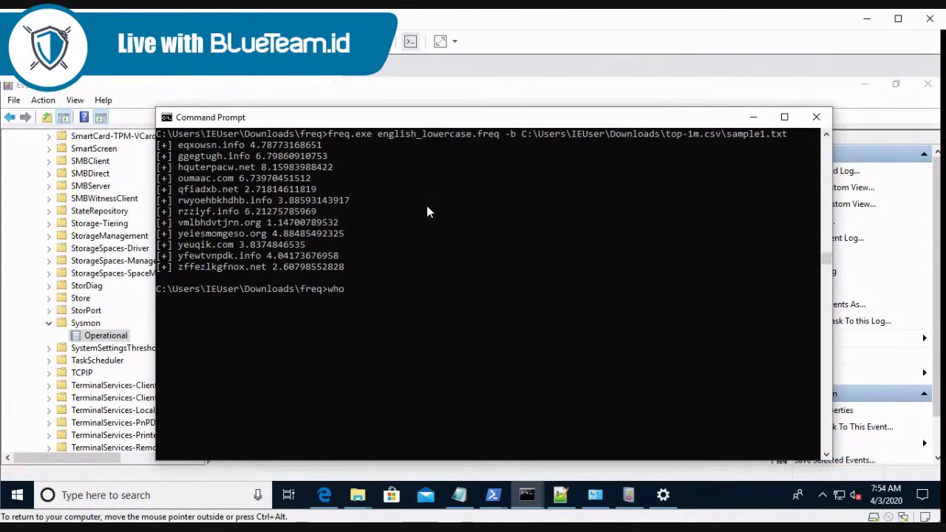
text(ami)
key(Return)
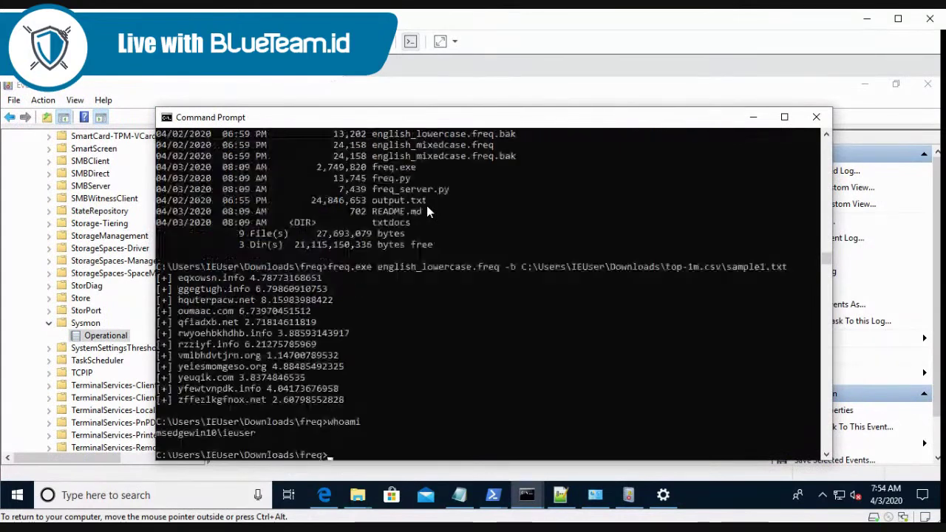
key(Return)
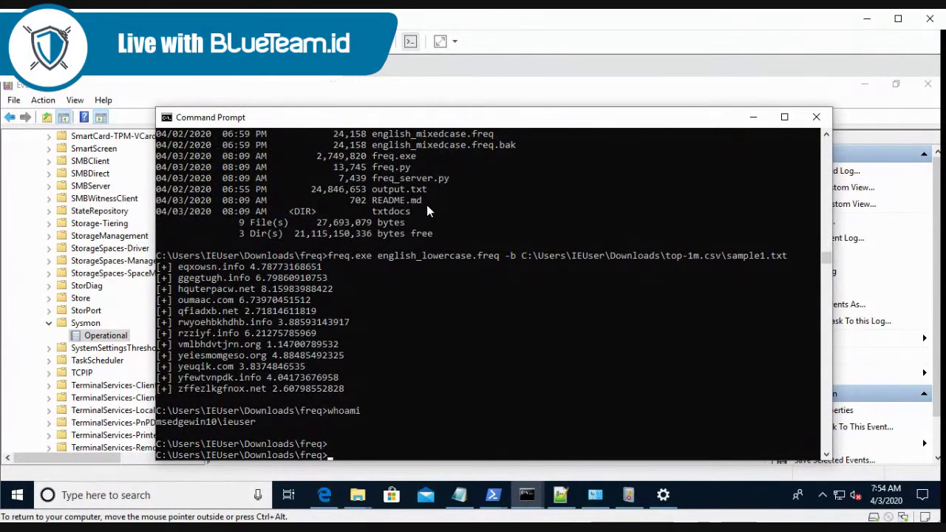
Step: Switch back to Event Viewer, refresh the Sysmon Operational log, and open the properties of the newest Process Create event
click(629, 90)
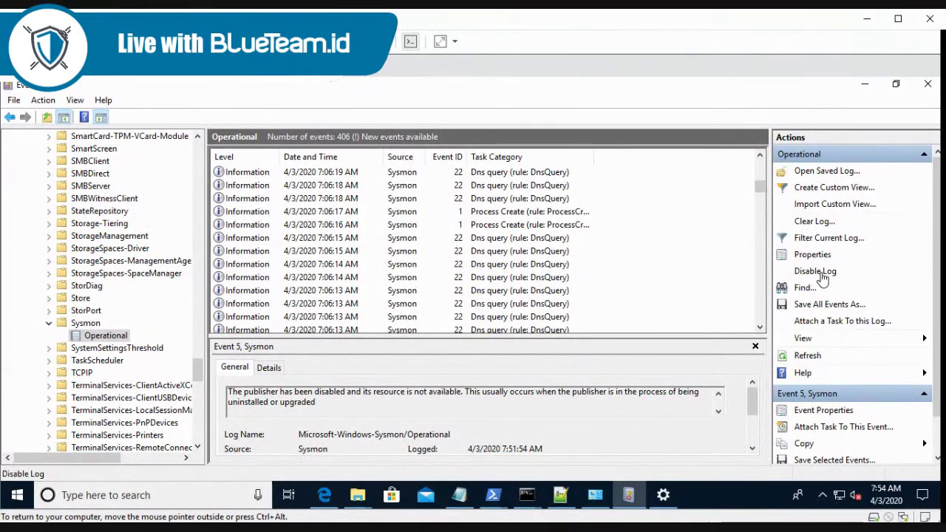
click(811, 358)
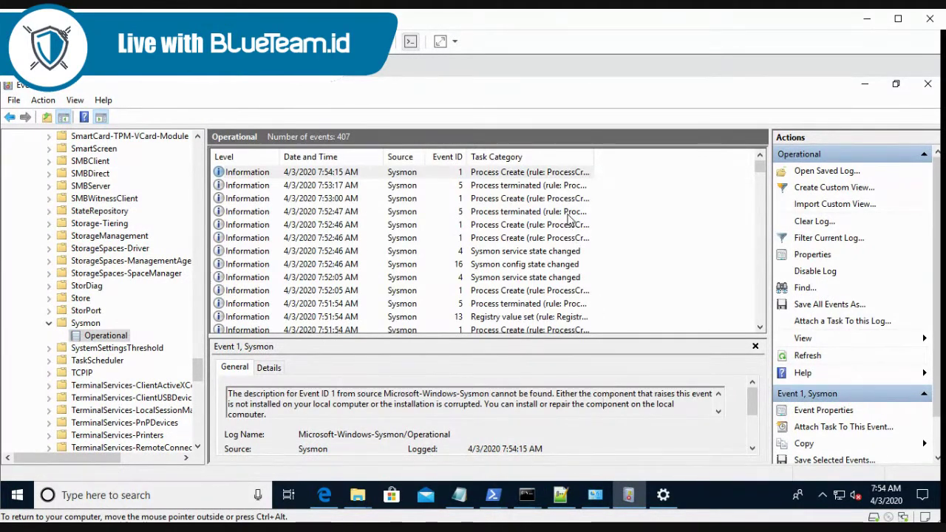
double_click(501, 172)
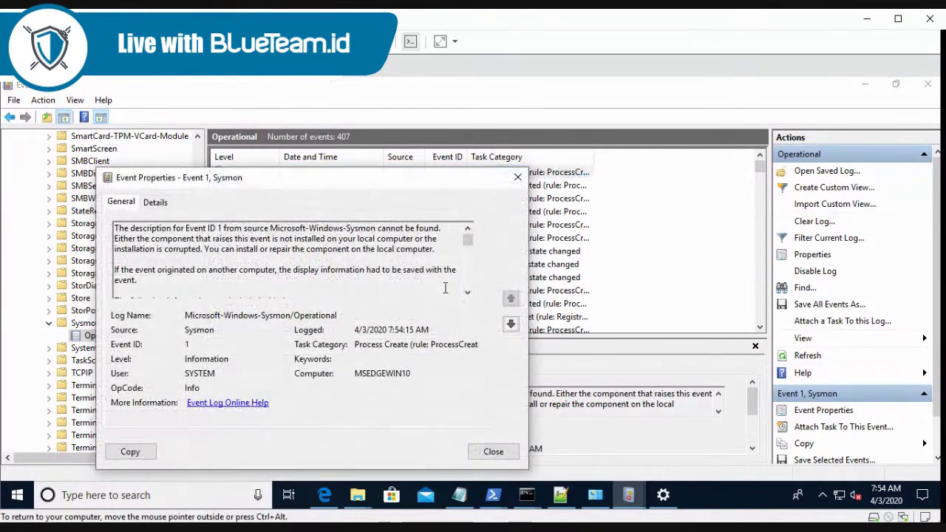
Step: Examine the event description for the executed program, highlighting whoami.exe in the image path
scroll(381, 251, down, 4)
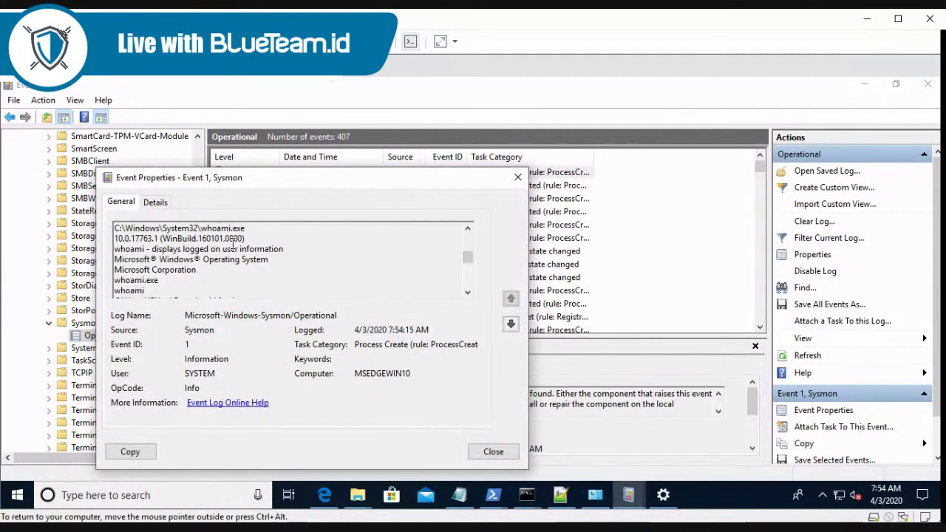
scroll(244, 247, up, 1)
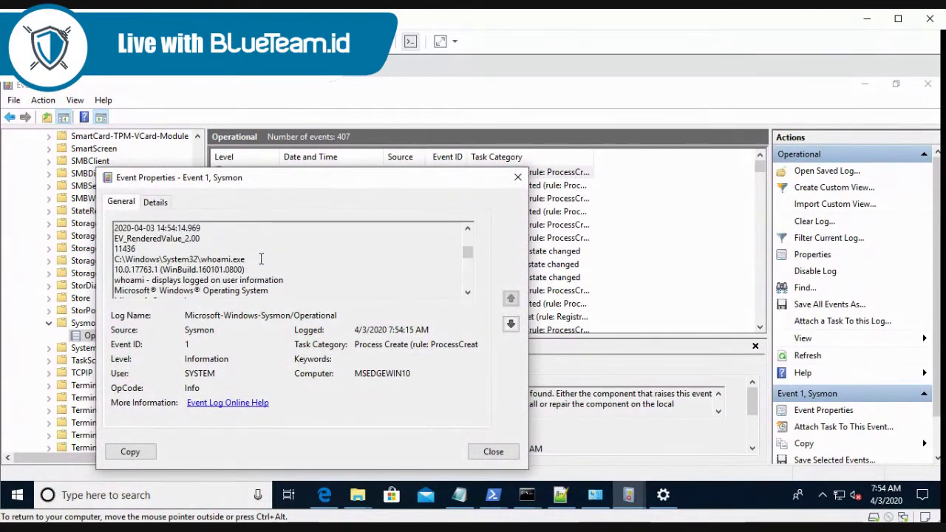
drag(198, 260, 245, 259)
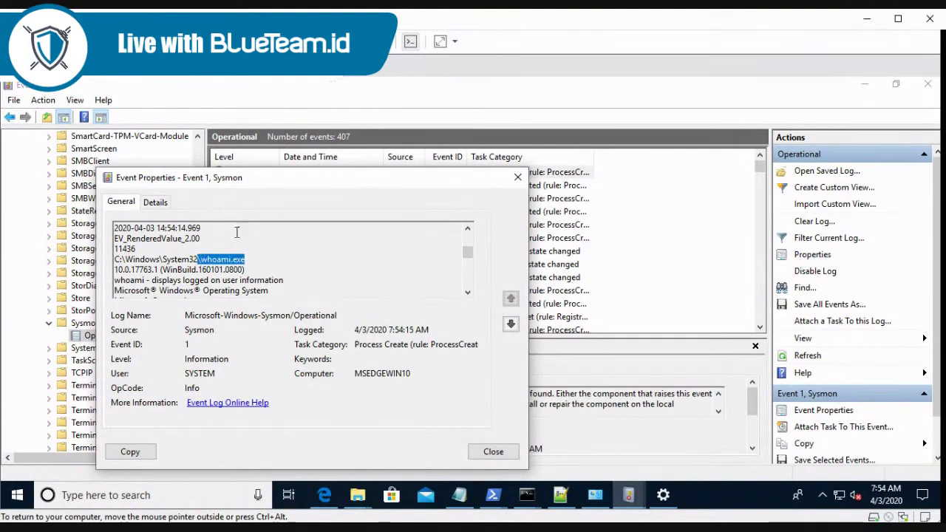
click(397, 253)
scroll(397, 253, up, 2)
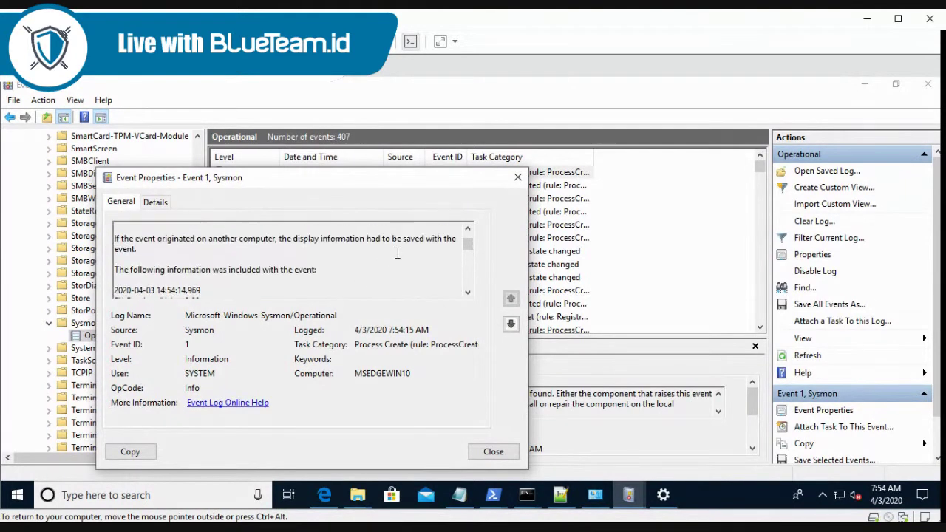
scroll(397, 253, up, 1)
scroll(397, 253, down, 5)
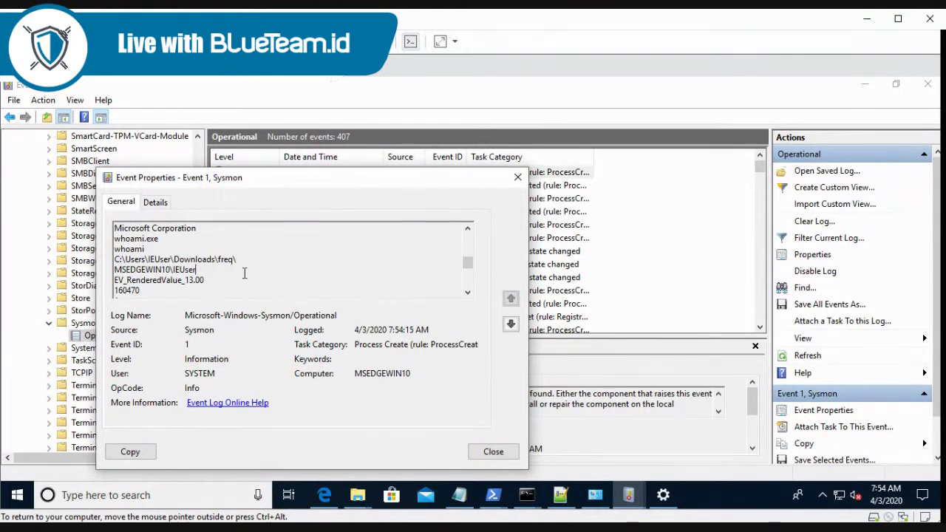
Step: Examine the MD5, SHA256 and IMPHASH values in the event description, highlighting the MD5 hash
scroll(261, 271, down, 2)
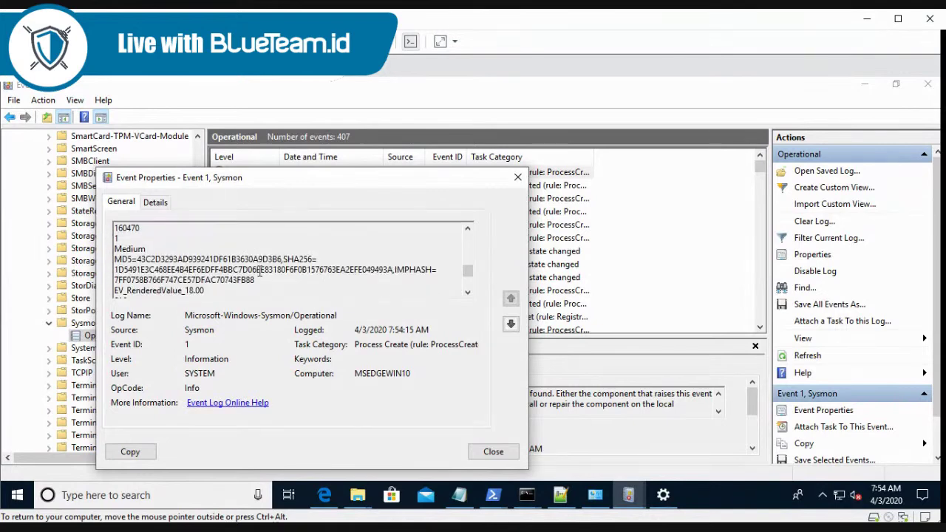
scroll(251, 266, down, 1)
scroll(213, 238, up, 1)
double_click(210, 260)
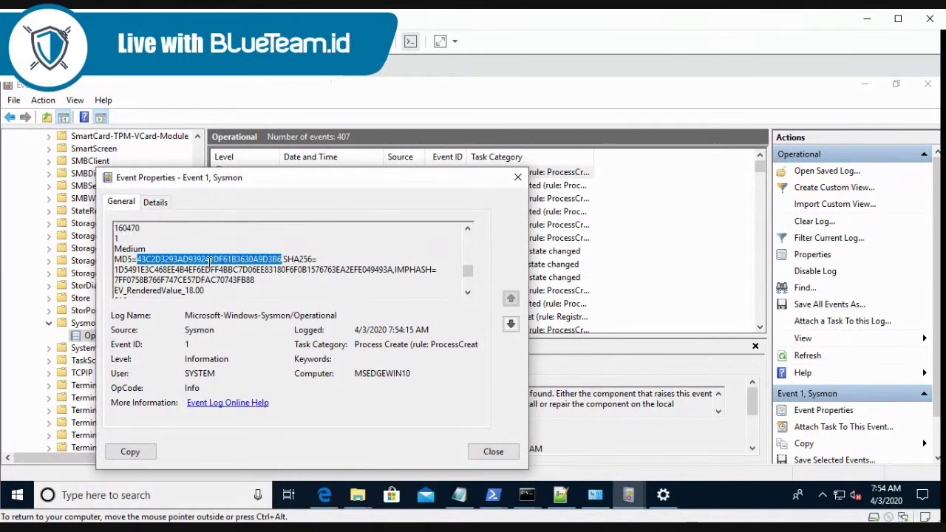
triple_click(333, 256)
click(318, 260)
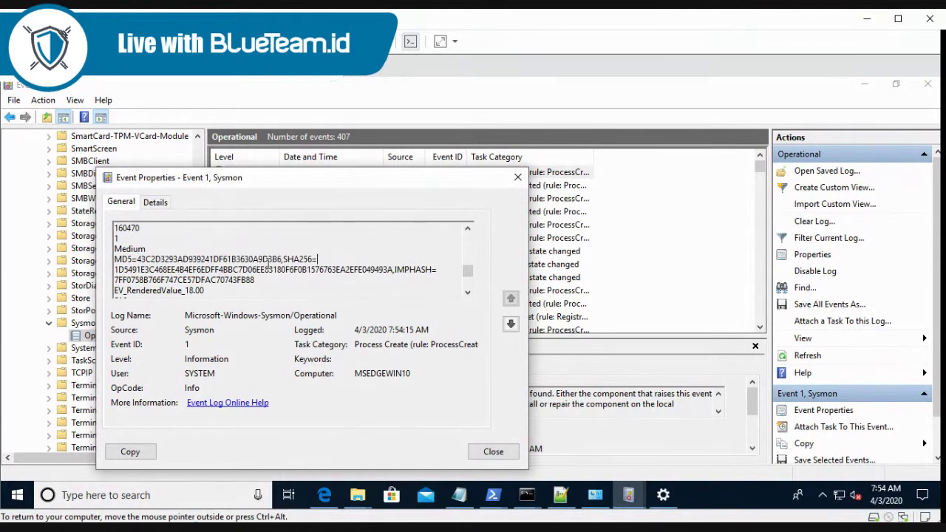
scroll(225, 251, down, 2)
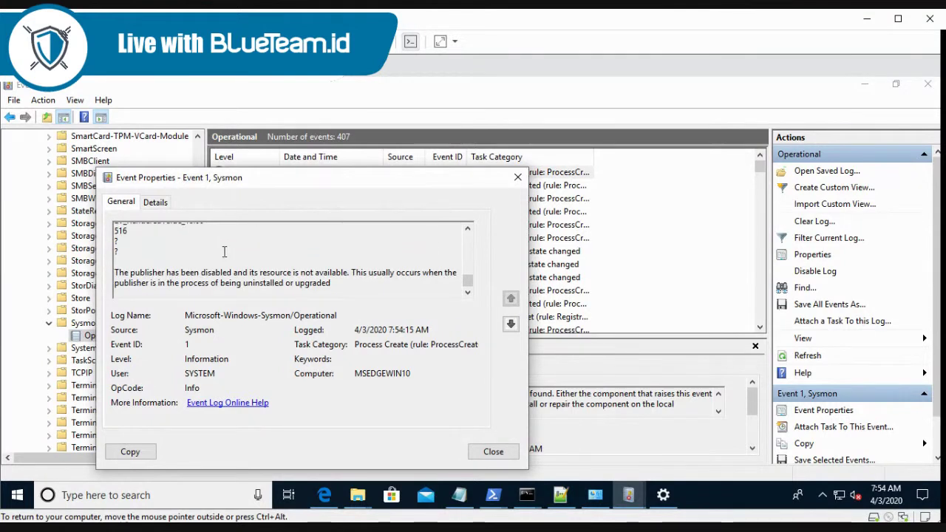
Step: Check the User and Computer fields of the event, and close its properties
double_click(206, 373)
click(243, 358)
double_click(373, 376)
click(355, 373)
click(482, 453)
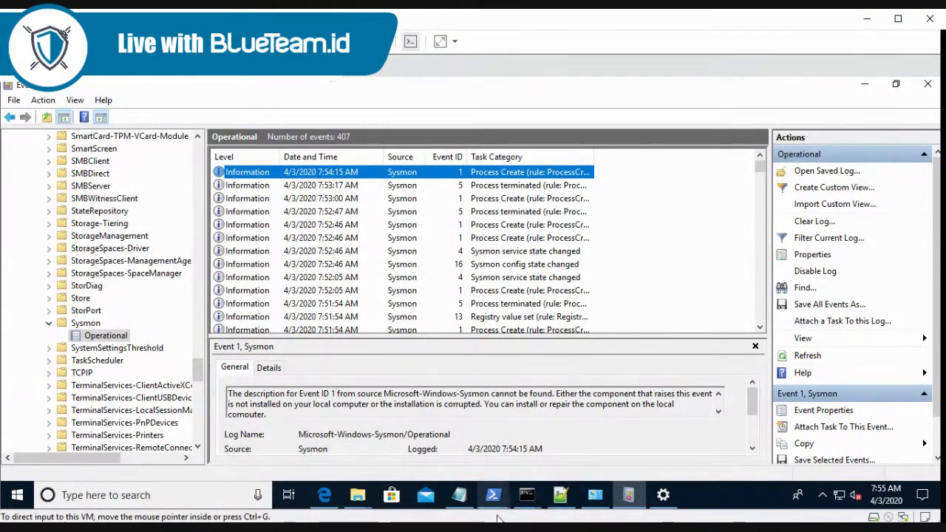
mouse_move(541, 491)
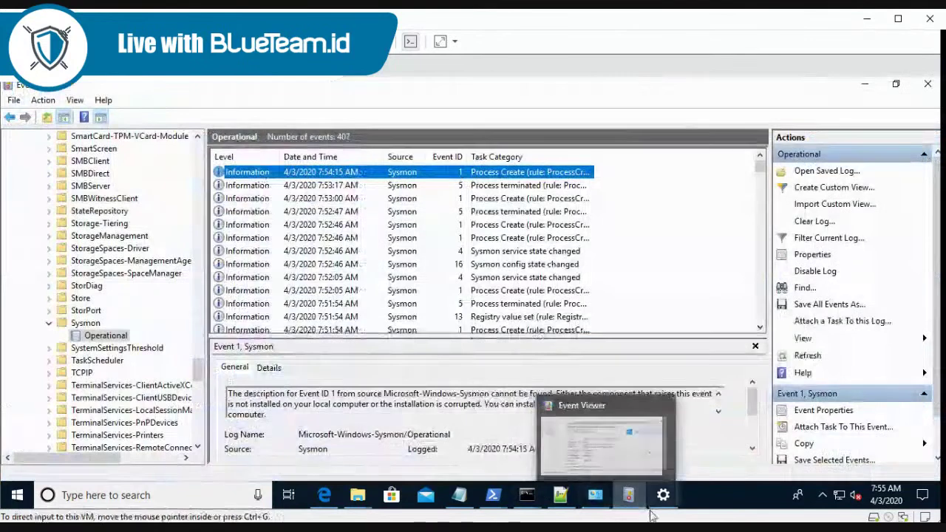
mouse_move(654, 517)
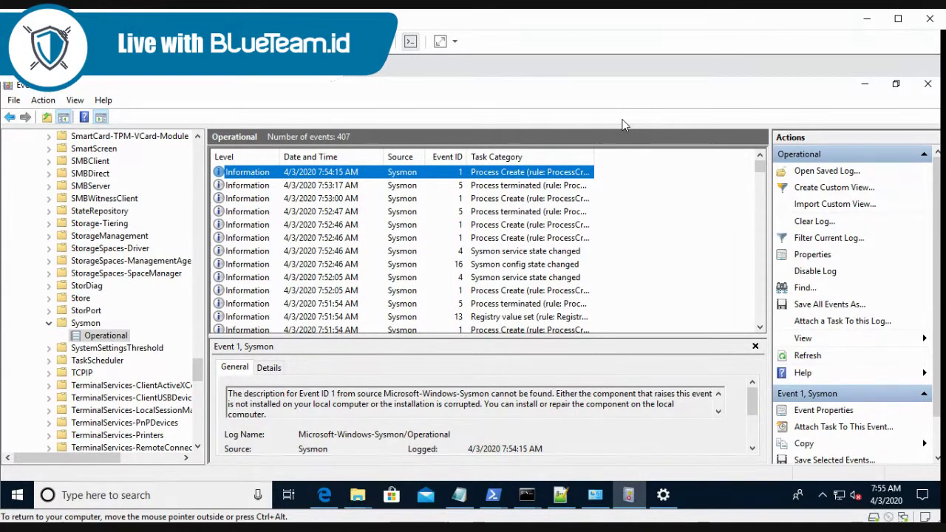
mouse_move(594, 494)
mouse_move(628, 501)
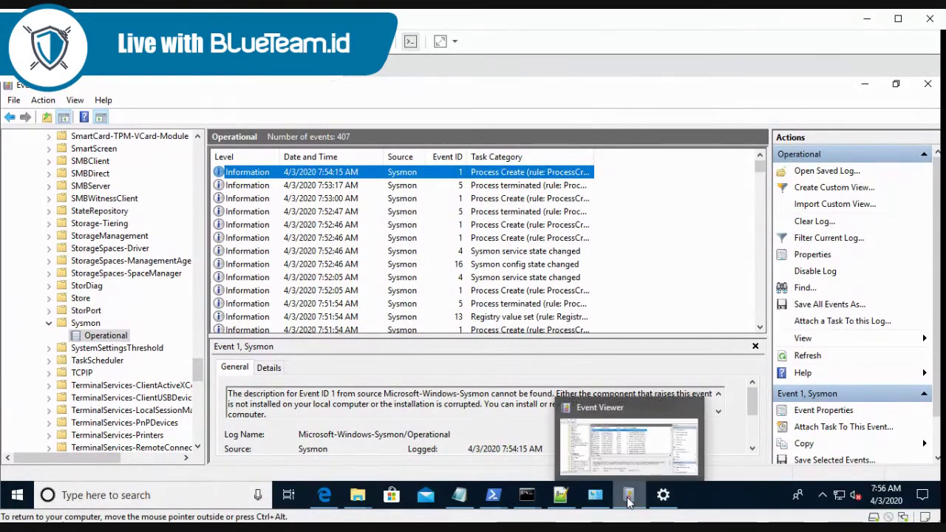
mouse_move(561, 497)
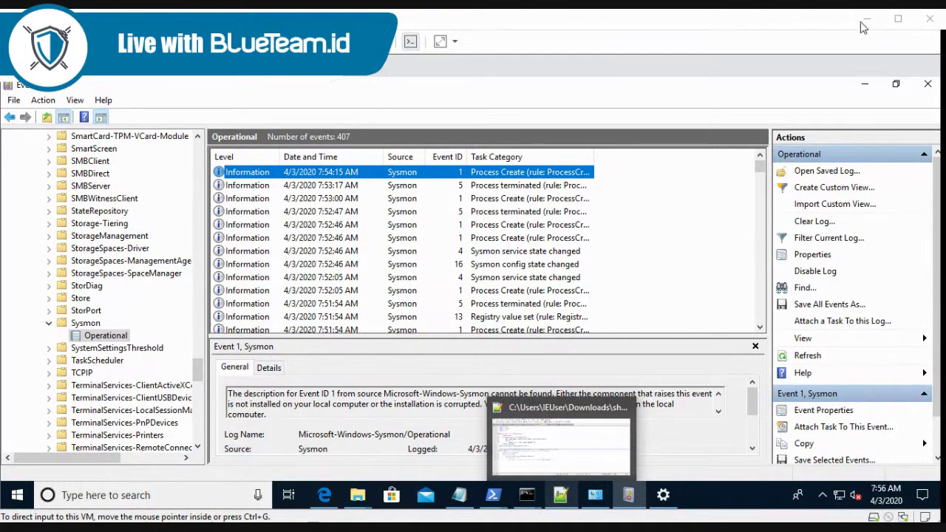
click(621, 411)
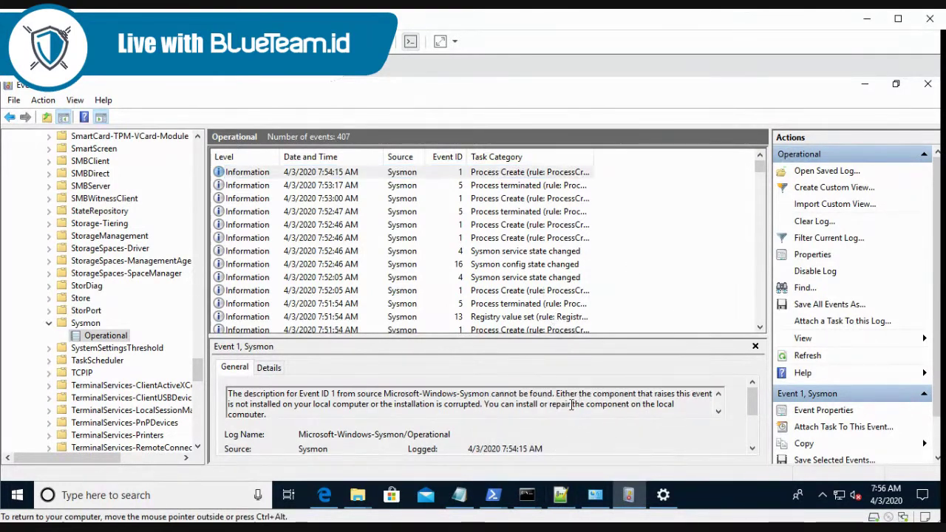
Step: Switch to the Command Prompt and run the previous whoami command again
key(alt+Tab)
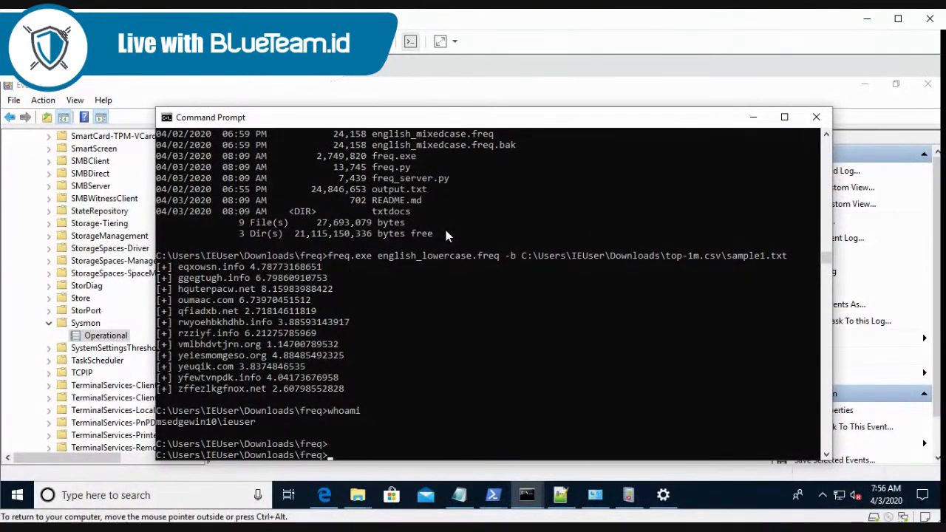
key(Up)
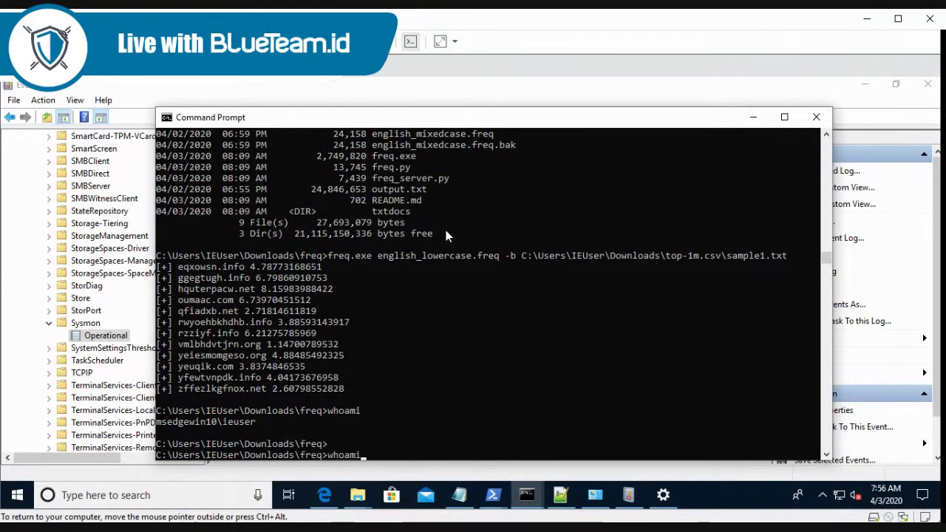
key(Up)
key(Down)
key(Return)
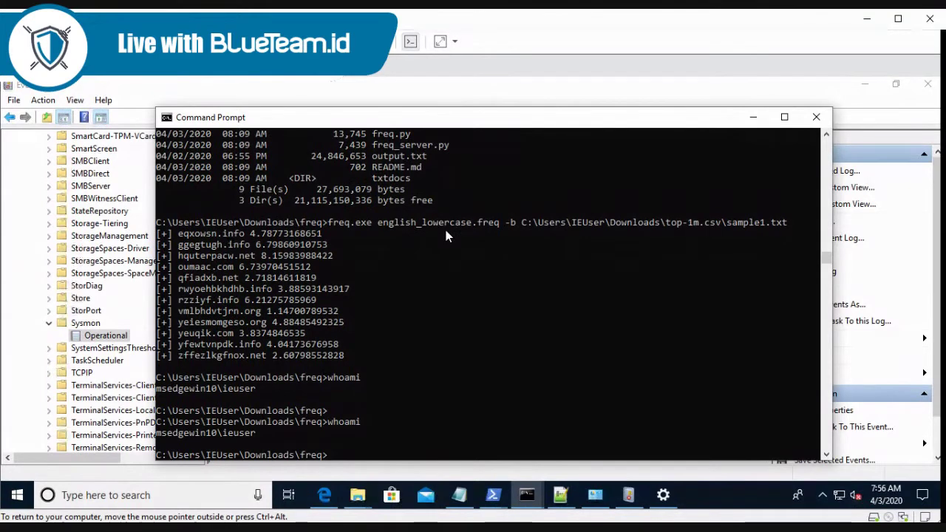
Step: Switch to Microsoft Edge and show the GitHub page of the sans-blue-team/freq.py repository
key(alt+Tab)
click(441, 87)
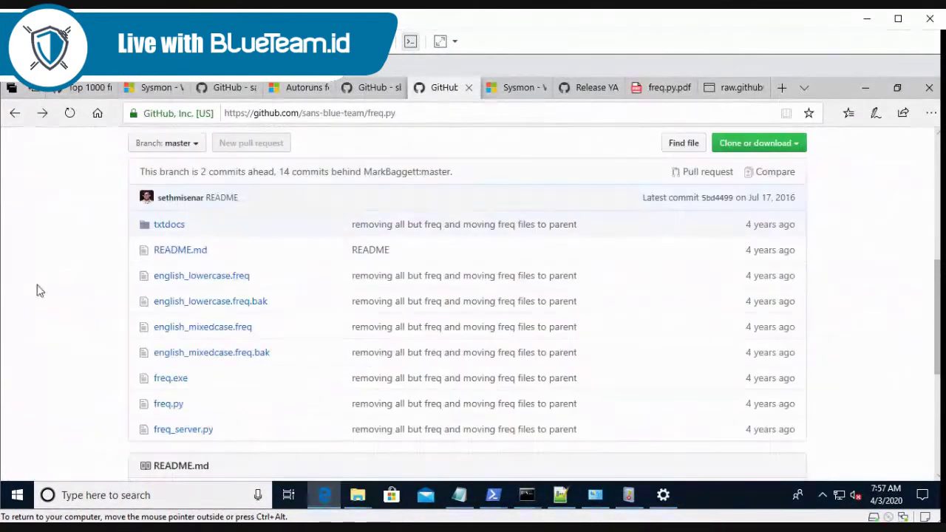
Step: Examine the freq.py description in the README, highlighting the word "randomness", the opening lines and the passage on NLP techniques
scroll(62, 284, down, 3)
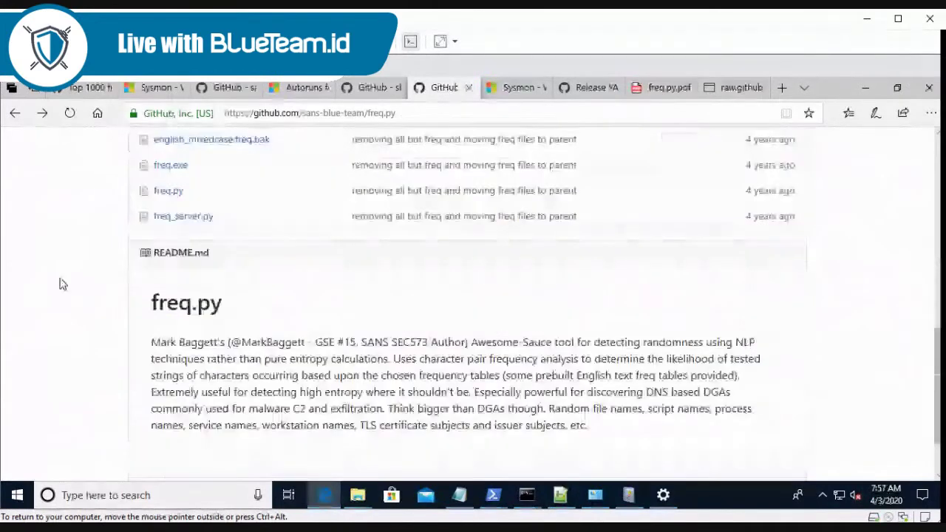
double_click(660, 291)
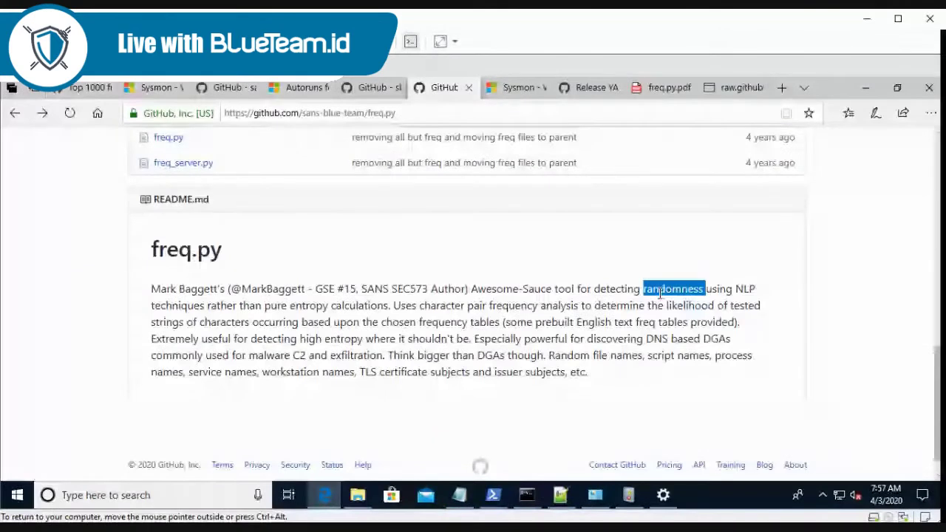
click(152, 285)
drag(150, 245, 185, 322)
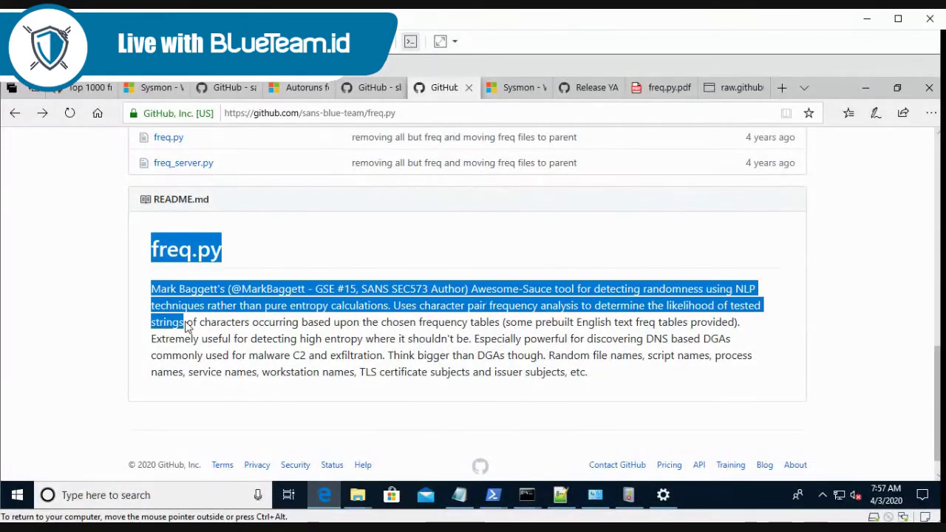
click(623, 331)
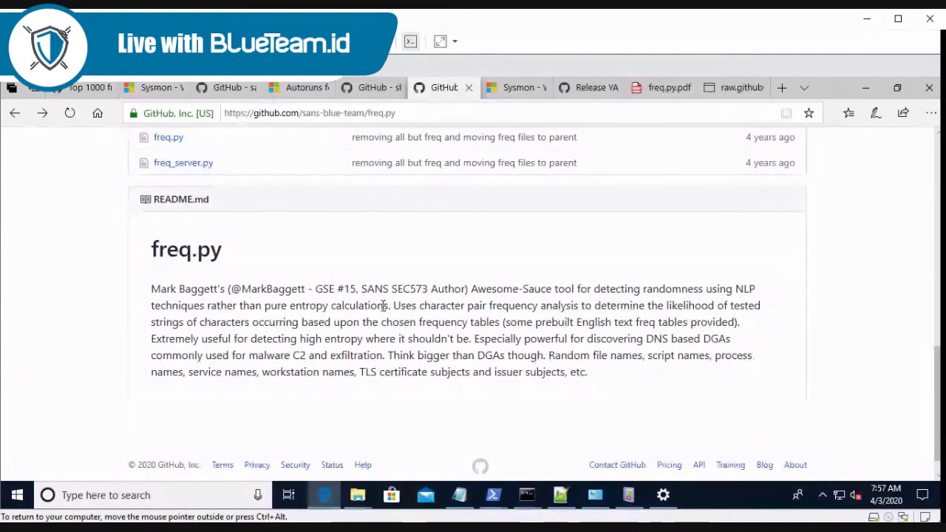
drag(737, 289, 166, 316)
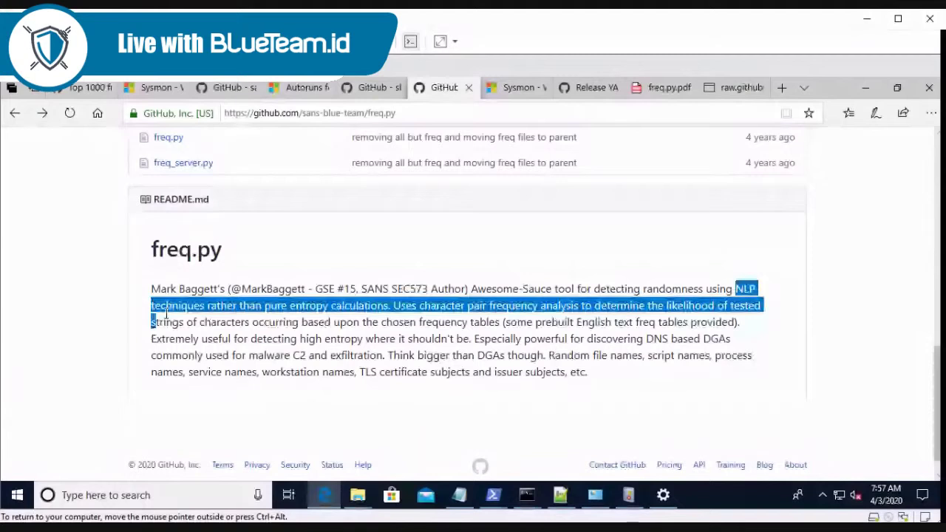
drag(166, 315, 178, 306)
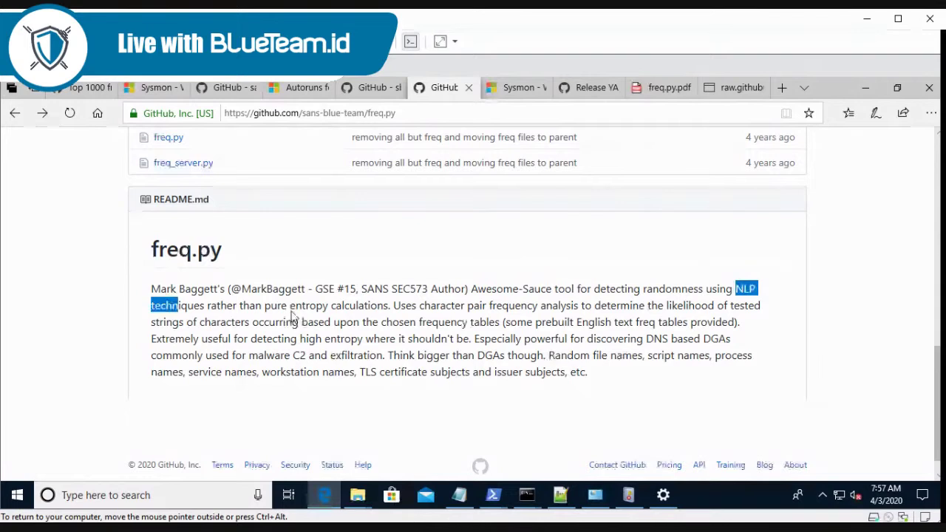
click(313, 314)
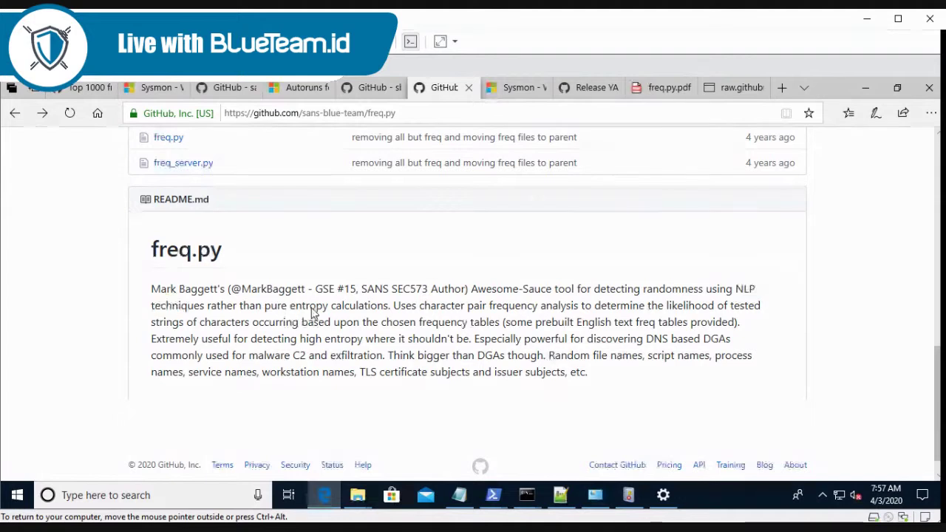